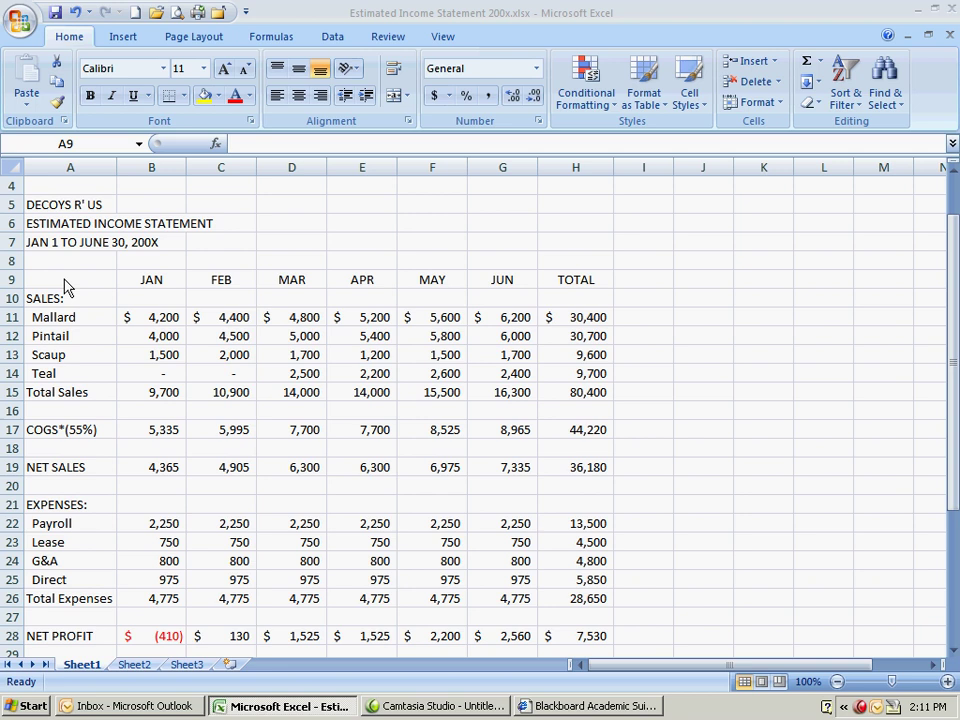
- Insert a 2-D clustered column chart from the monthly sales data in A9:G14
{"action": "left_click", "coordinate": [63, 279]}
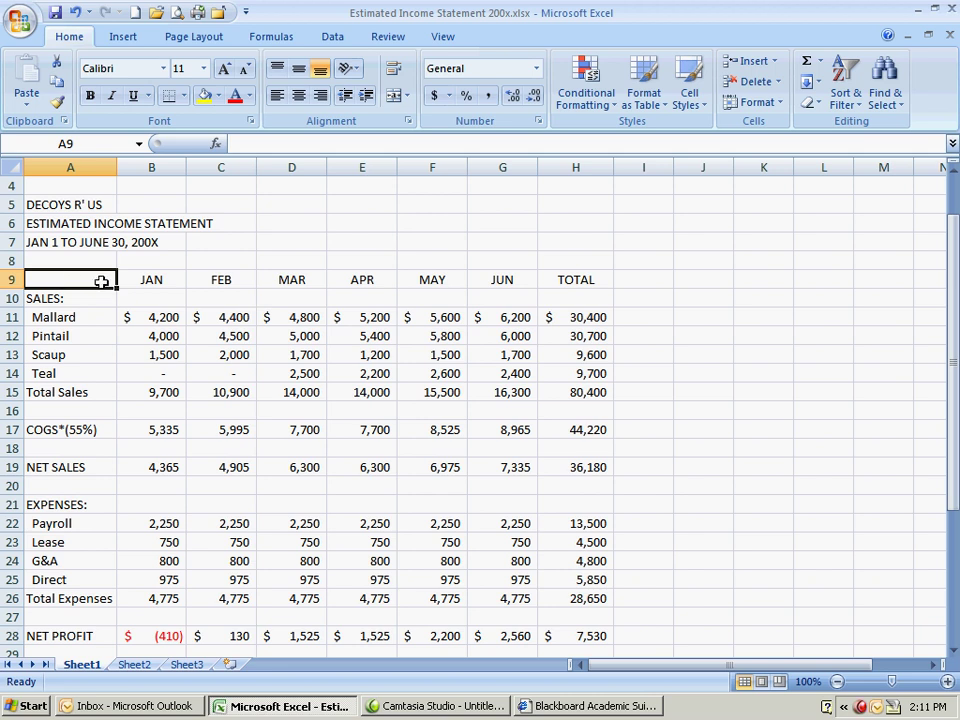
{"action": "left_click_drag", "start_coordinate": [41, 281], "coordinate": [485, 371]}
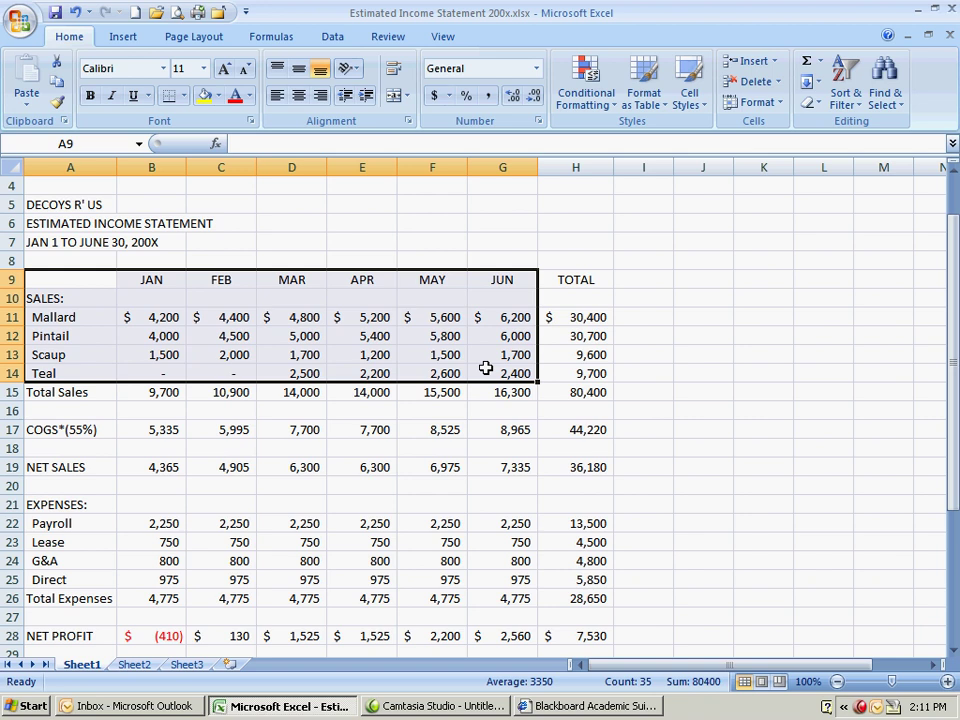
{"action": "left_click", "coordinate": [124, 38]}
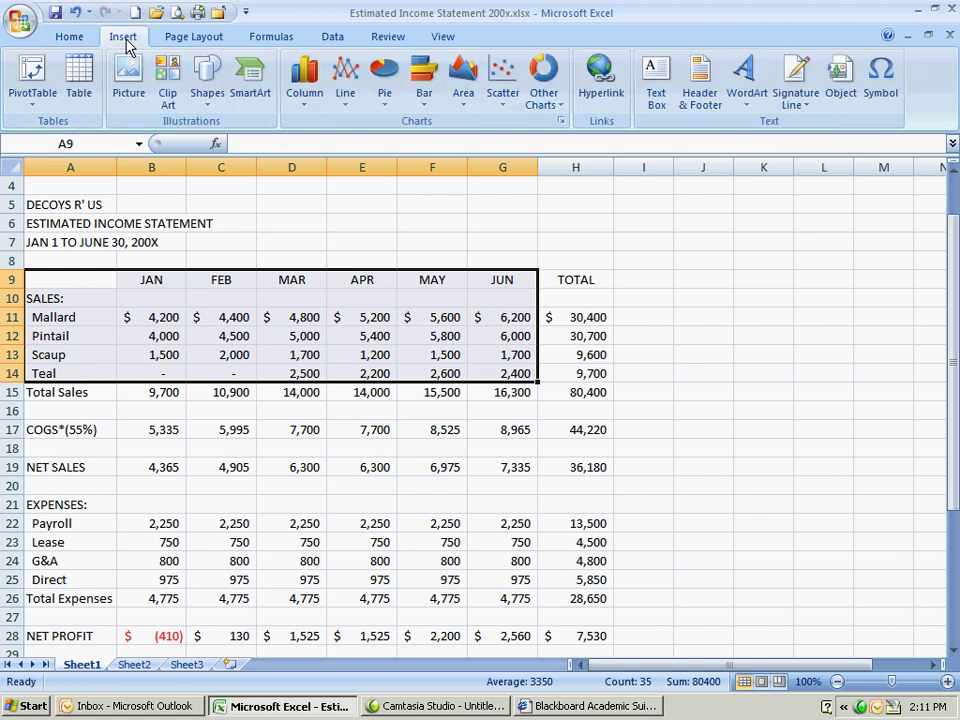
{"action": "left_click", "coordinate": [300, 88]}
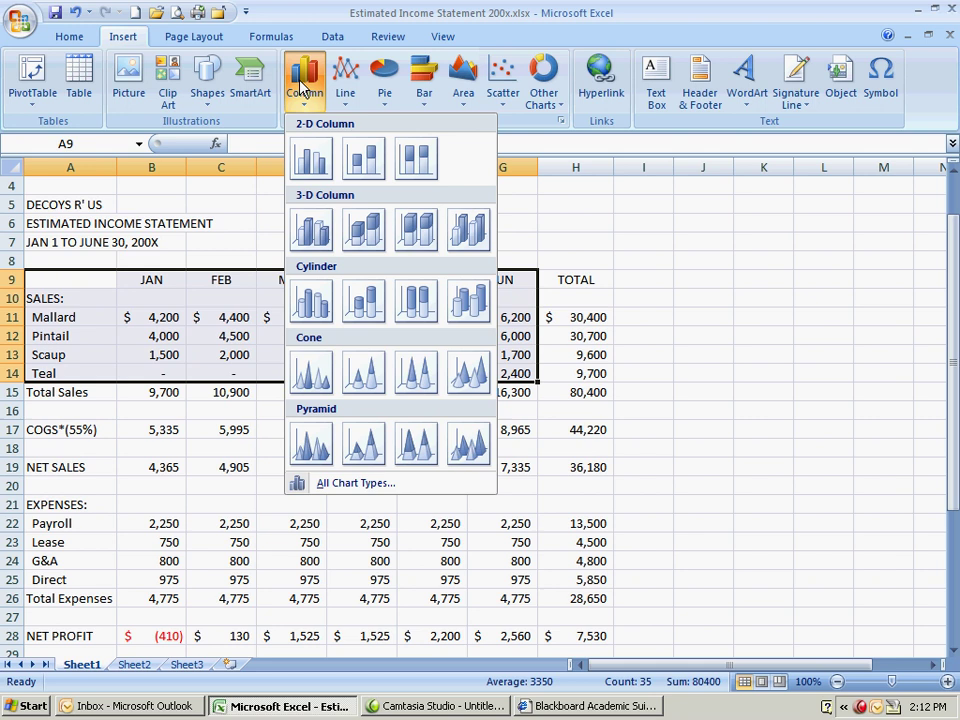
{"action": "left_click", "coordinate": [318, 166]}
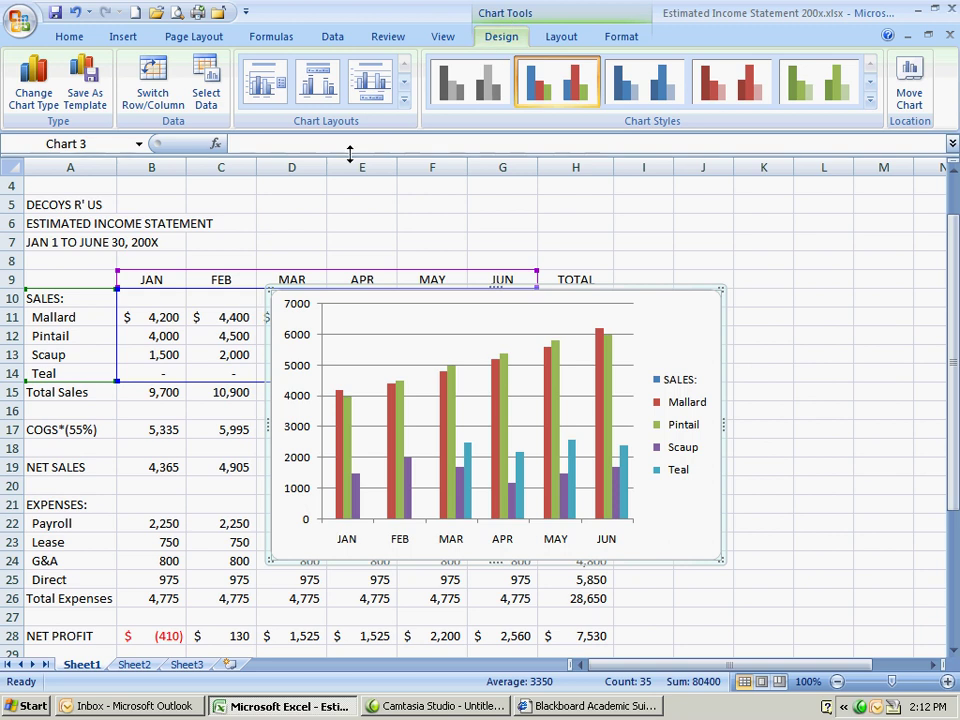
- Remove the empty SALES: series from the column chart's data source
{"action": "left_click", "coordinate": [205, 100]}
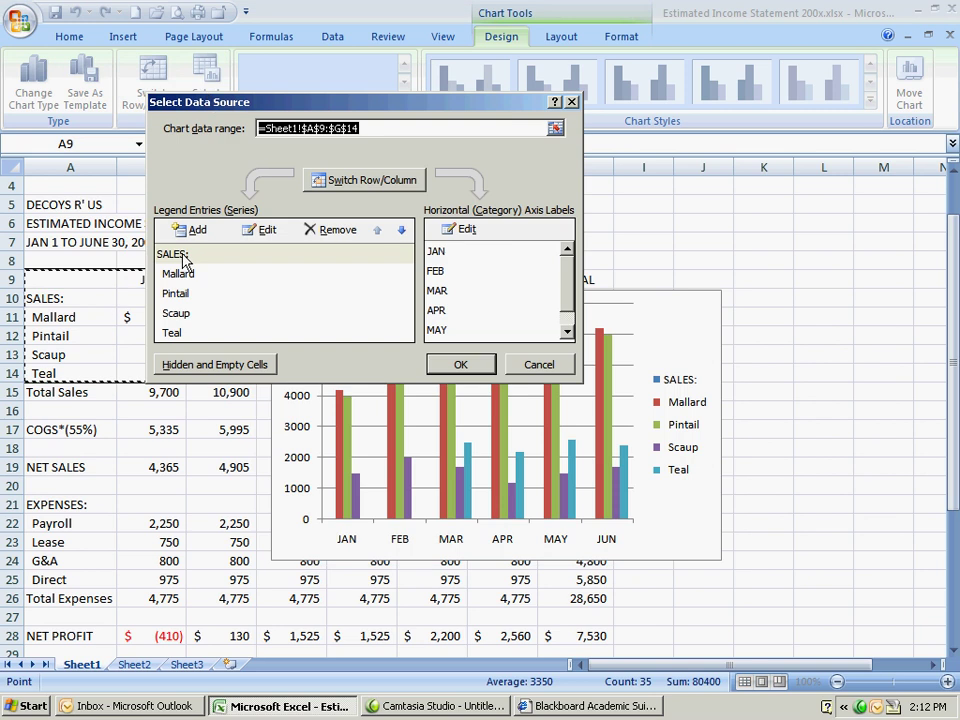
{"action": "left_click", "coordinate": [318, 234]}
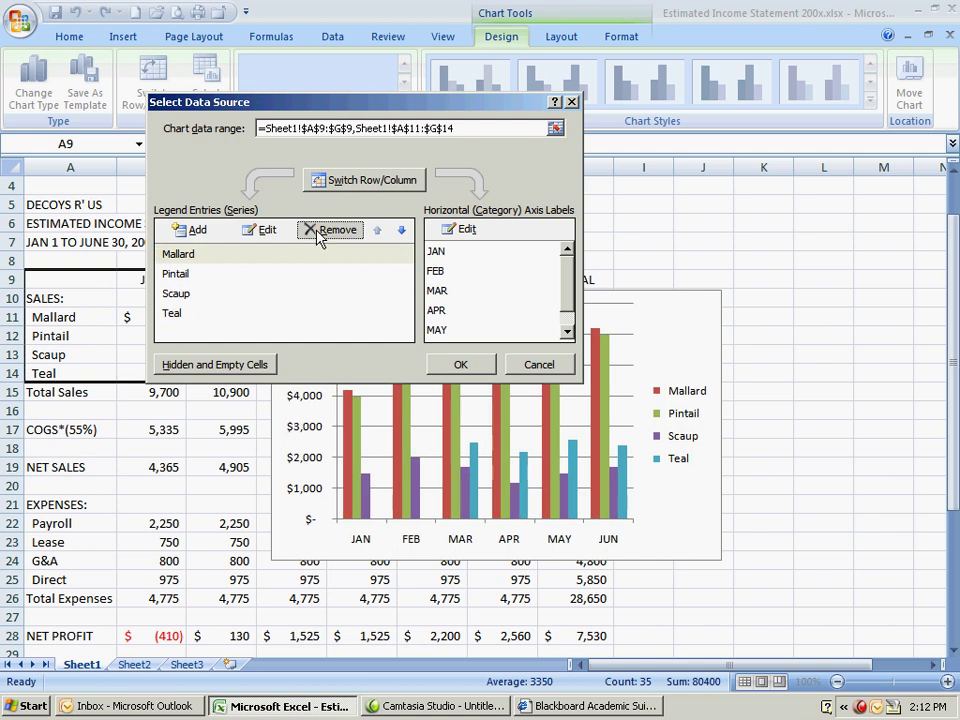
{"action": "left_click", "coordinate": [456, 365]}
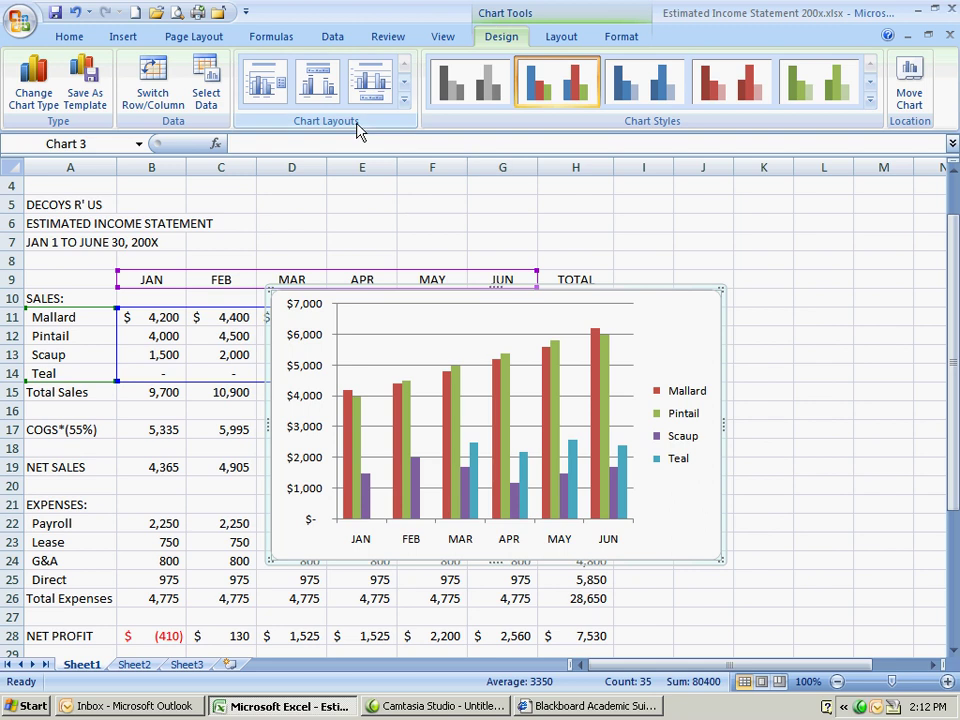
- Apply the column chart layout with chart title, both axis titles and side legend, and set the chart title to "Estimated Sales"
{"action": "left_click", "coordinate": [405, 103]}
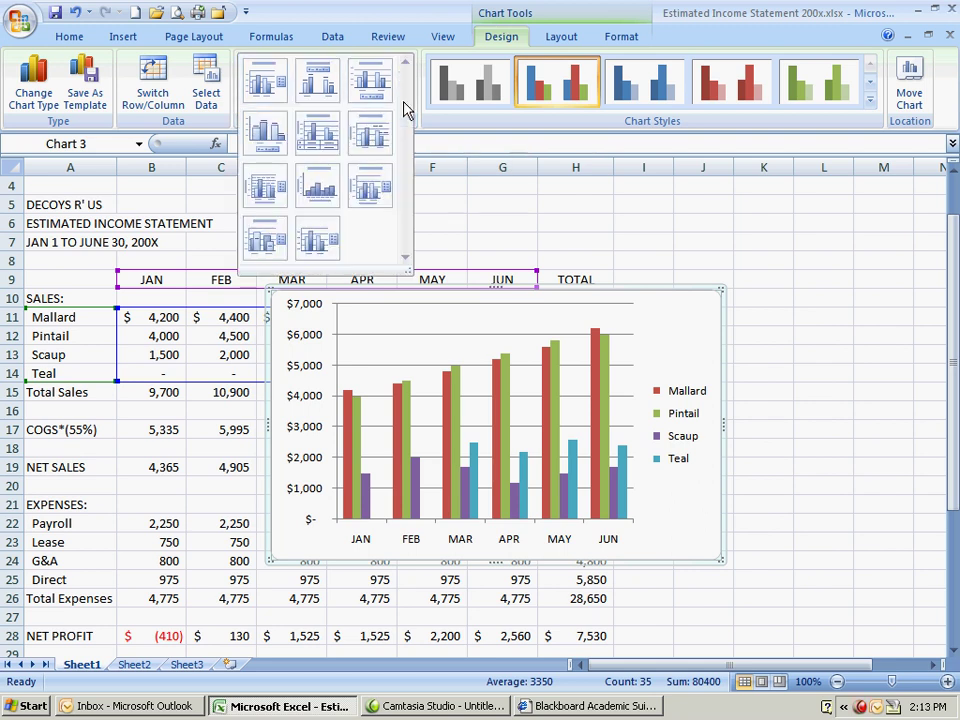
{"action": "left_click", "coordinate": [366, 202]}
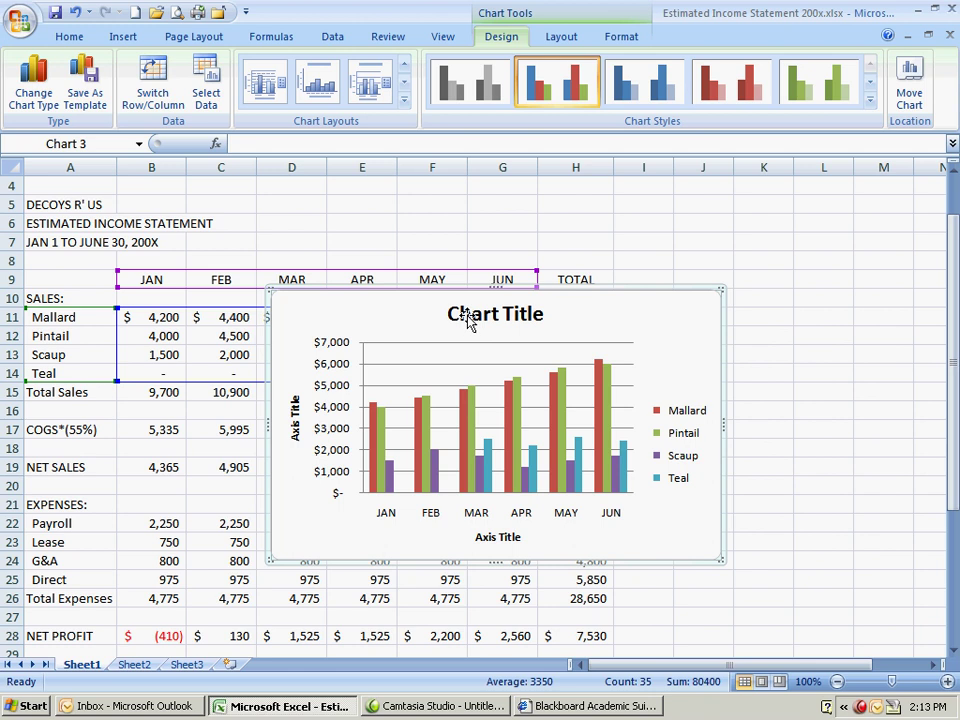
{"action": "left_click", "coordinate": [467, 316]}
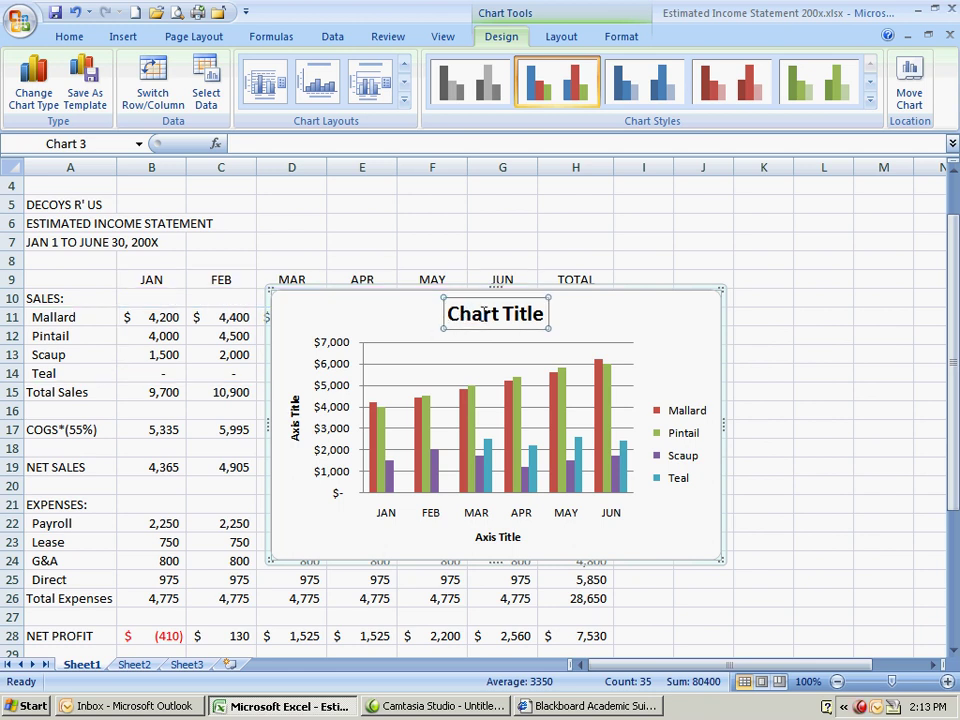
{"action": "left_click", "coordinate": [479, 314]}
{"action": "left_click_drag", "start_coordinate": [448, 314], "coordinate": [538, 318]}
{"action": "type", "text": "Estimate"}
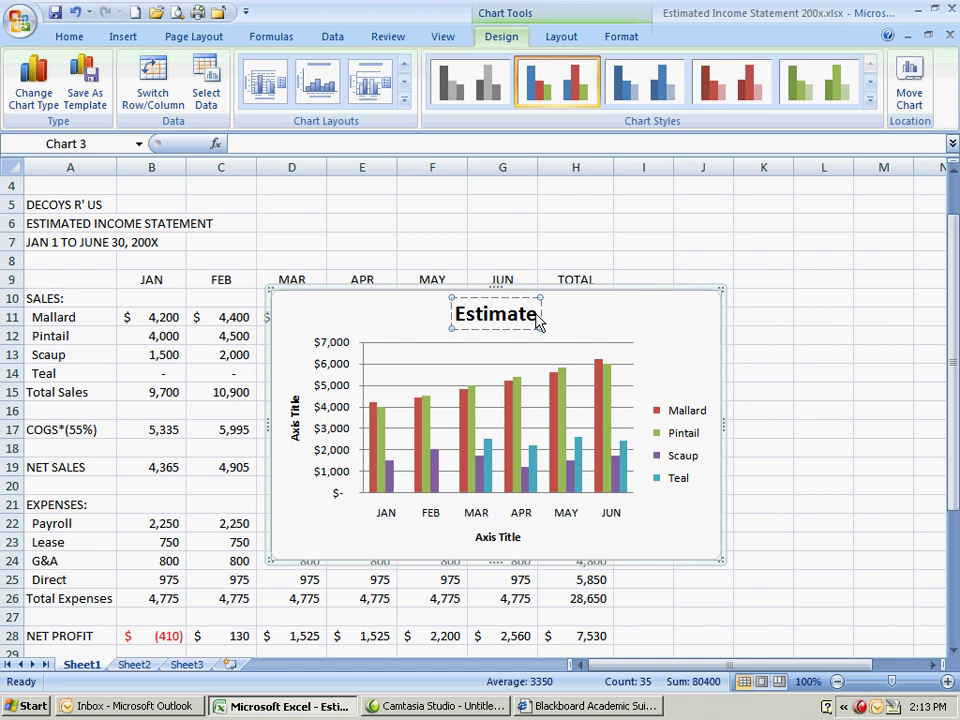
{"action": "type", "text": "d"}
{"action": "key", "text": "BackSpace"}
{"action": "type", "text": "d Sales"}
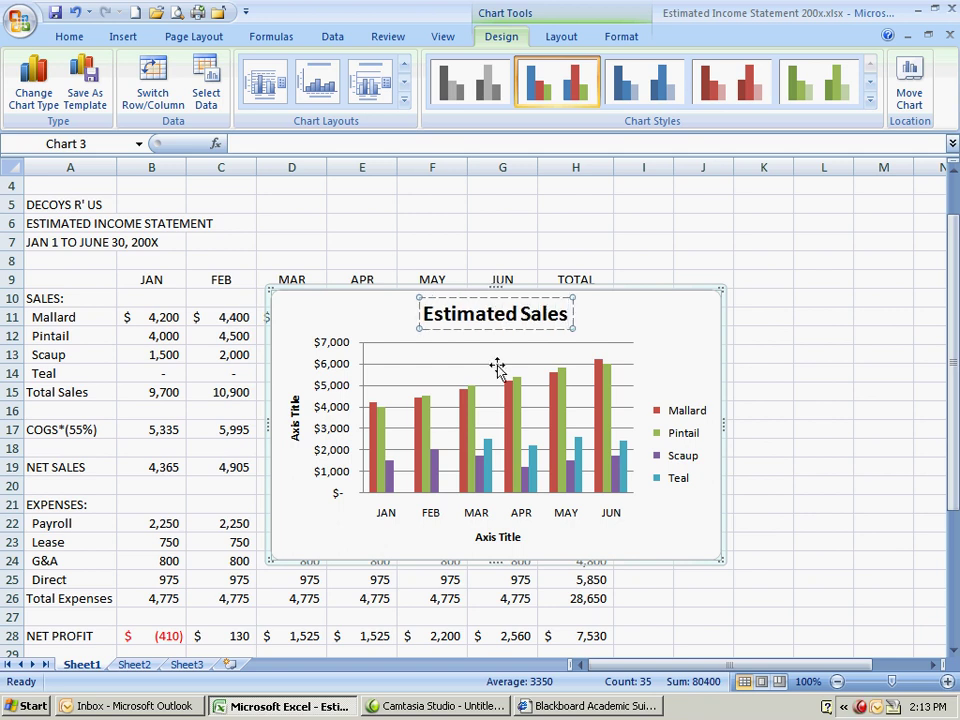
- Set the column chart's vertical axis title to "Amount"
{"action": "left_click", "coordinate": [296, 420]}
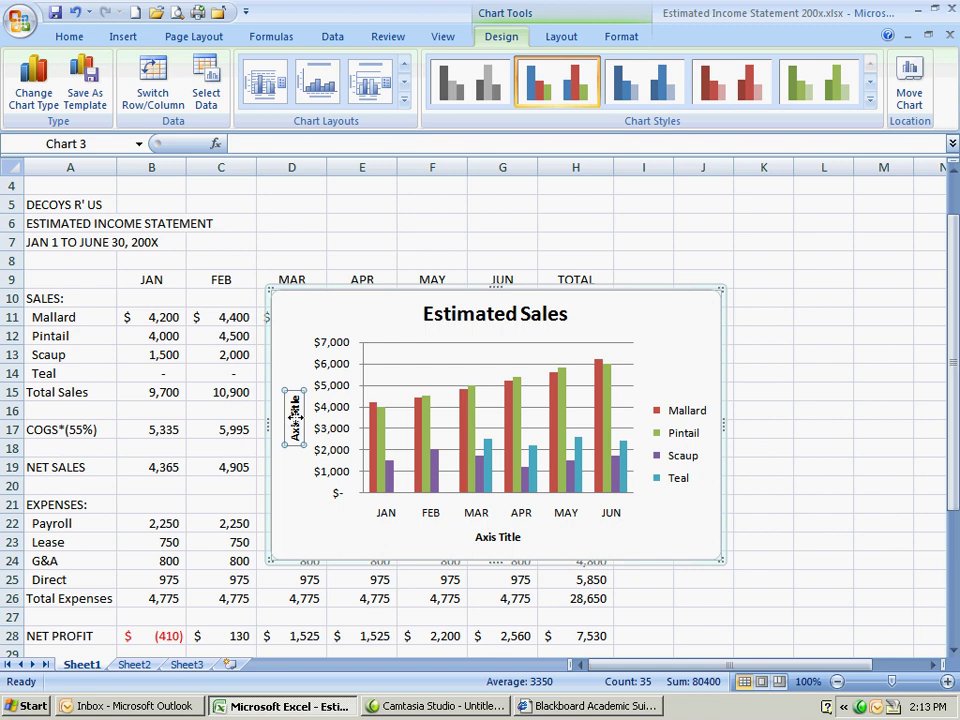
{"action": "type", "text": "A"}
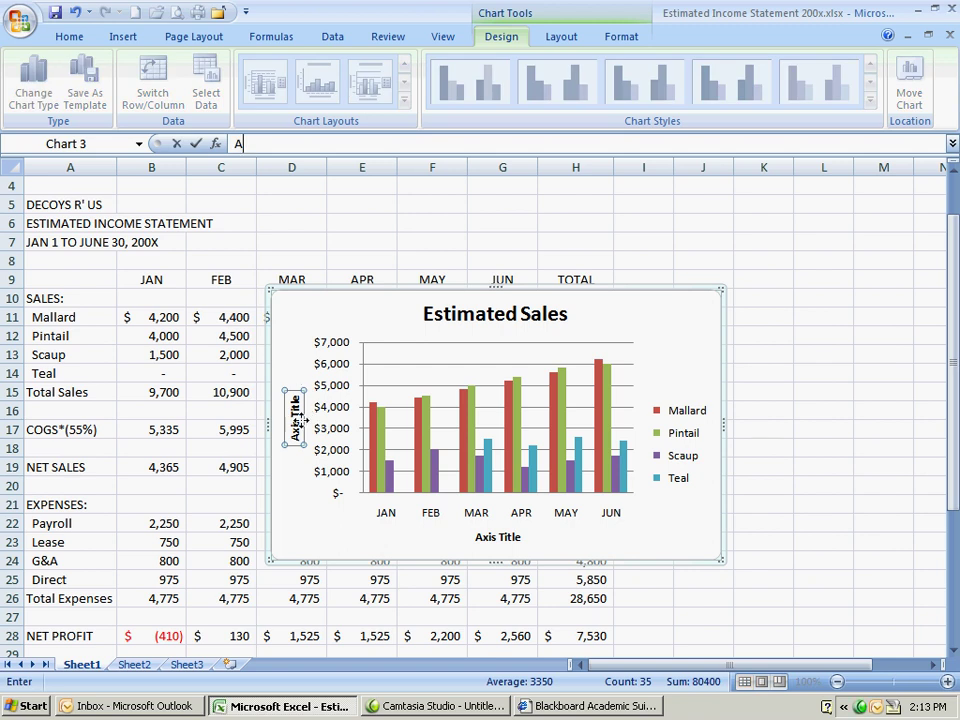
{"action": "key", "text": "Return"}
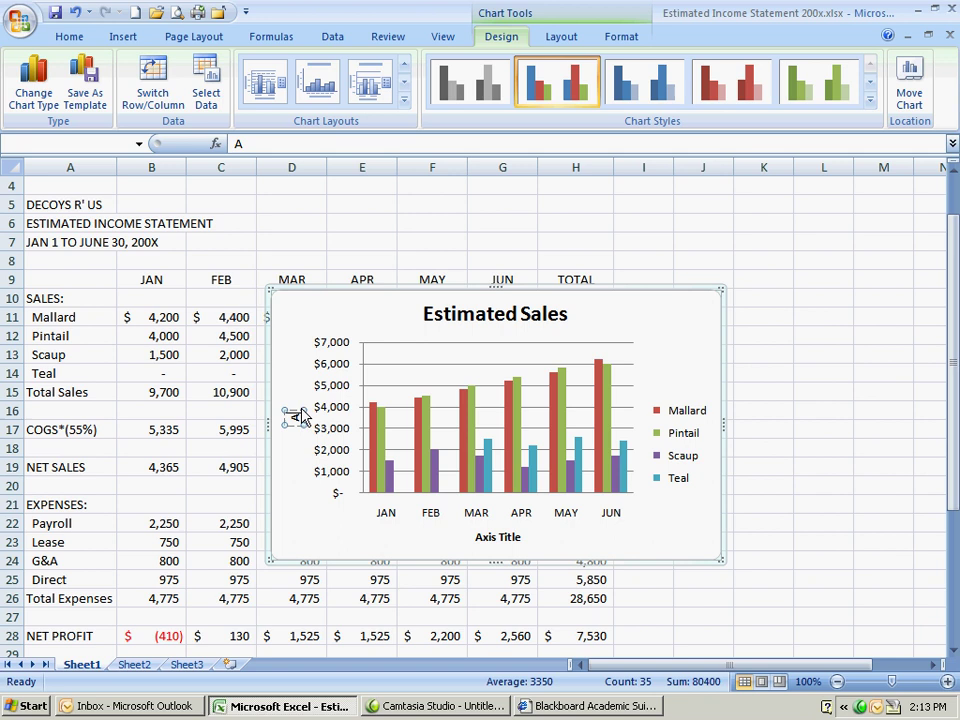
{"action": "left_click", "coordinate": [297, 415]}
{"action": "type", "text": "mount"}
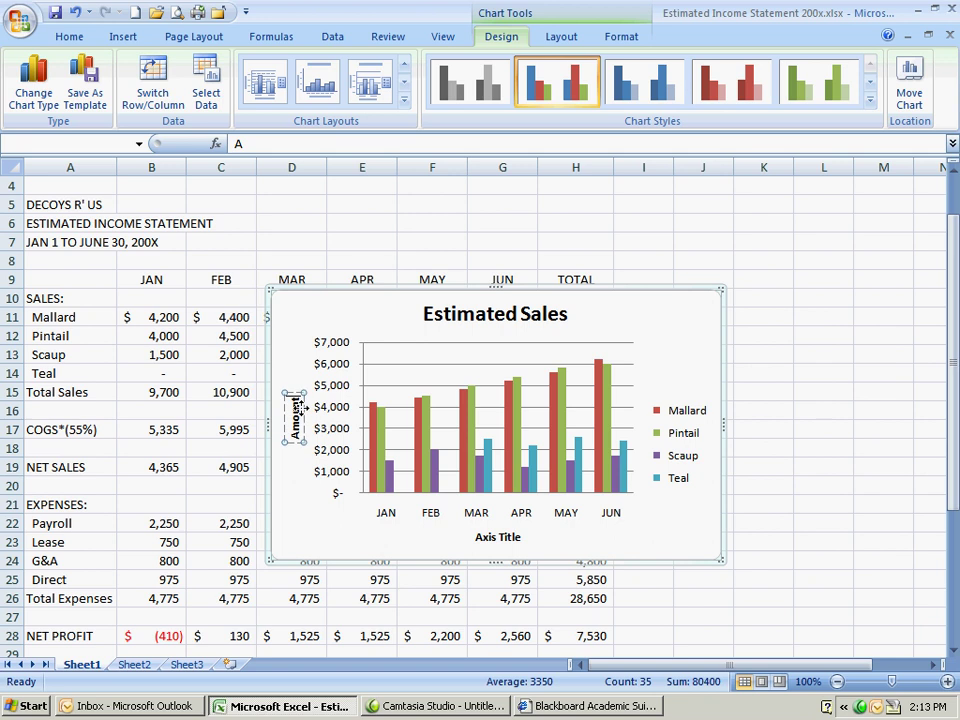
{"action": "left_click", "coordinate": [308, 352]}
{"action": "left_click", "coordinate": [314, 352]}
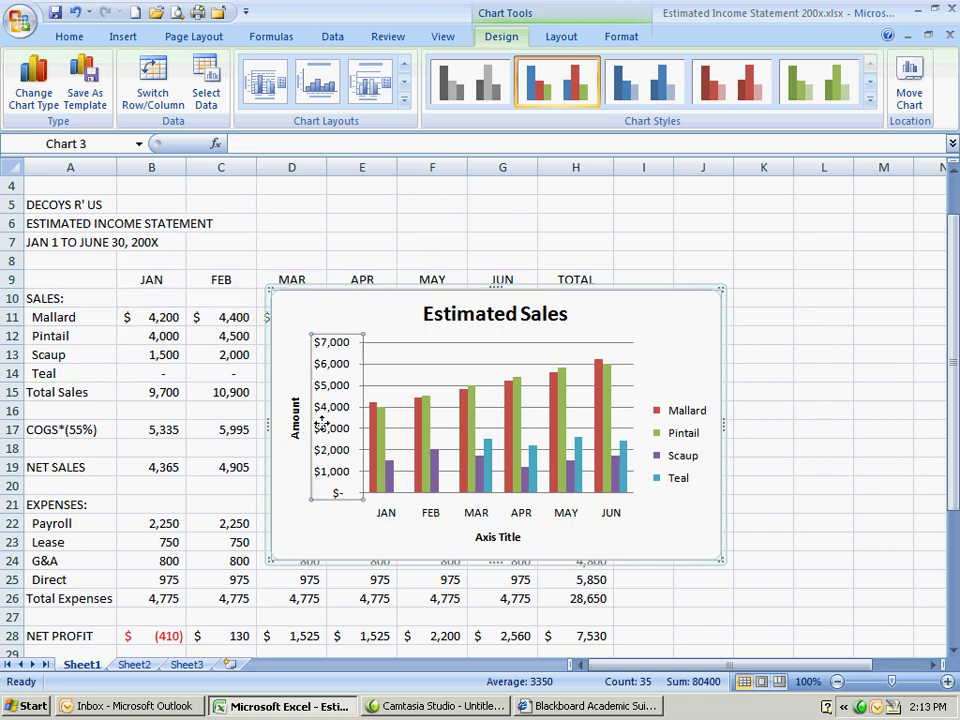
- Set the column chart's horizontal axis title to "Months"
{"action": "left_click", "coordinate": [488, 538]}
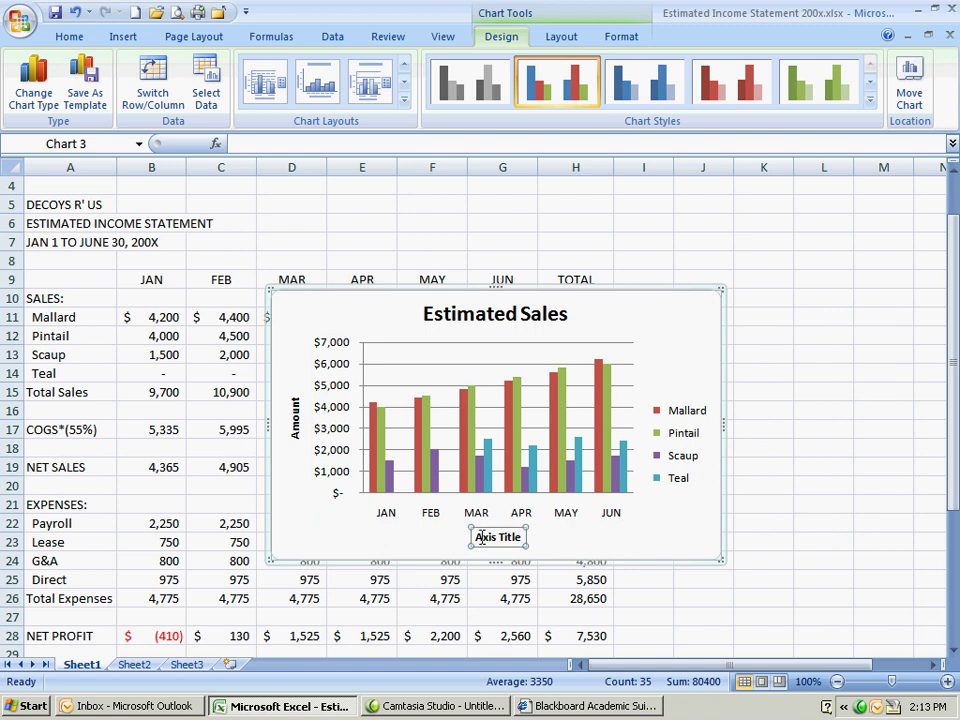
{"action": "left_click_drag", "start_coordinate": [476, 538], "coordinate": [522, 538]}
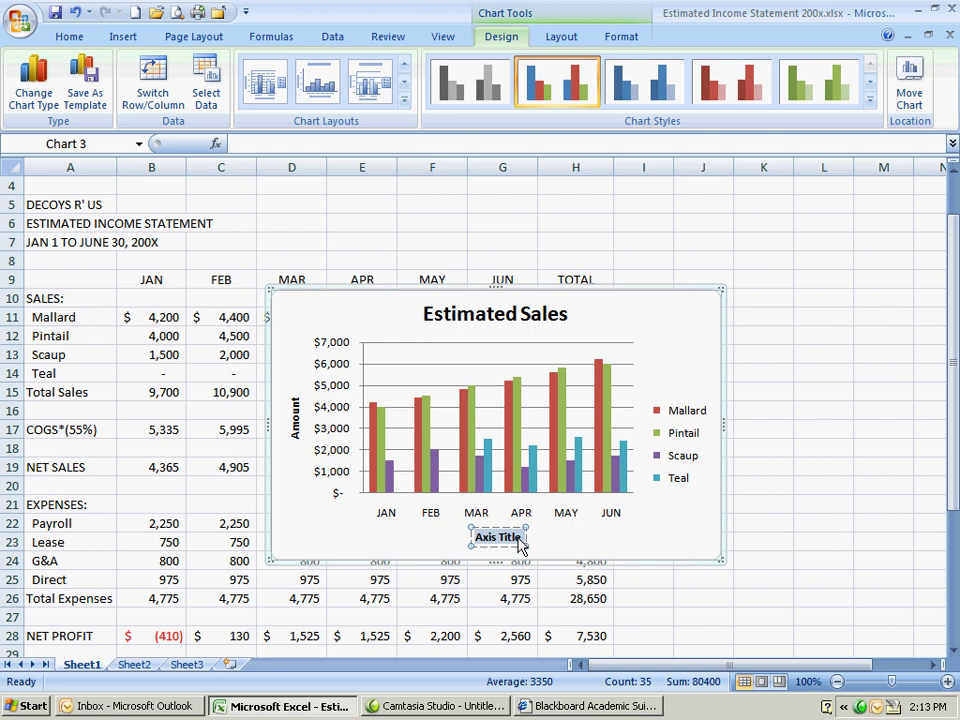
{"action": "type", "text": "Months"}
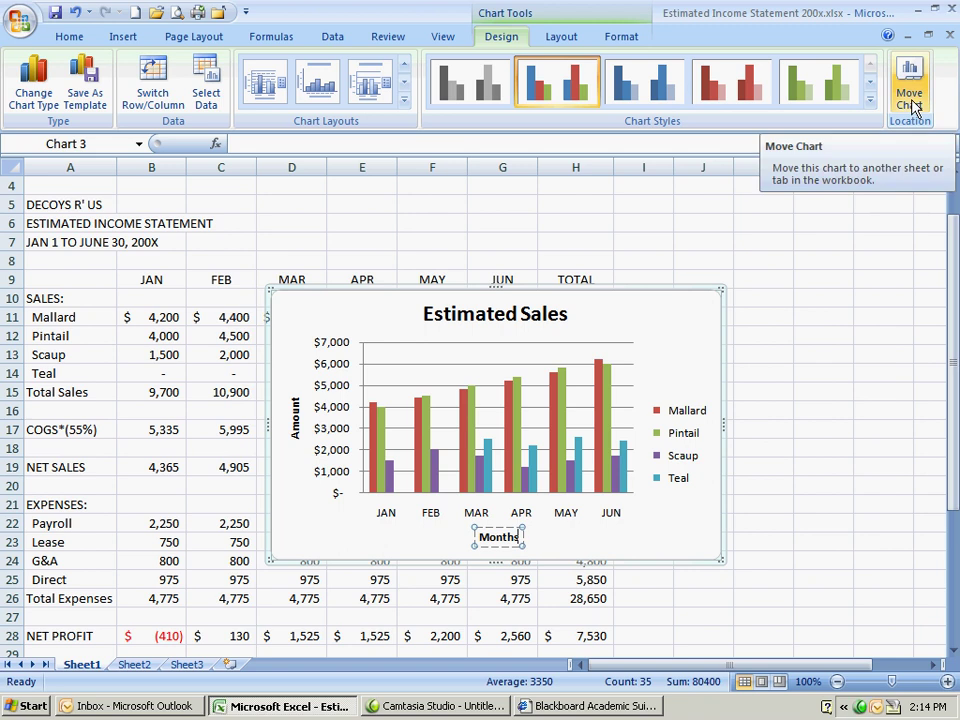
- Move the column chart to a new sheet named "Column Estimated Sales"
{"action": "left_click", "coordinate": [912, 100]}
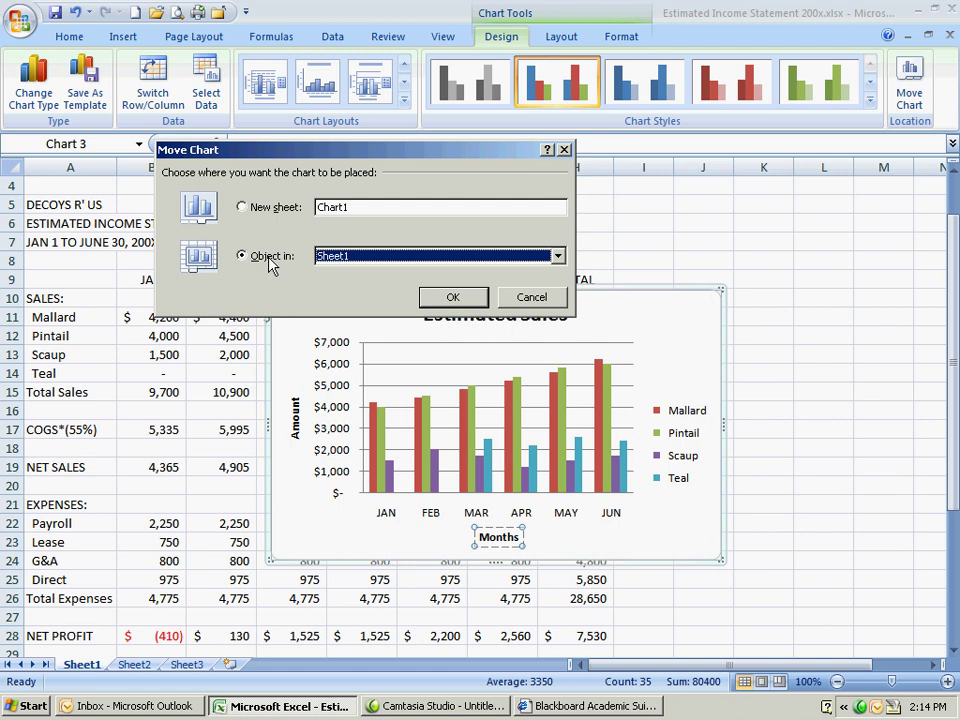
{"action": "left_click", "coordinate": [242, 207]}
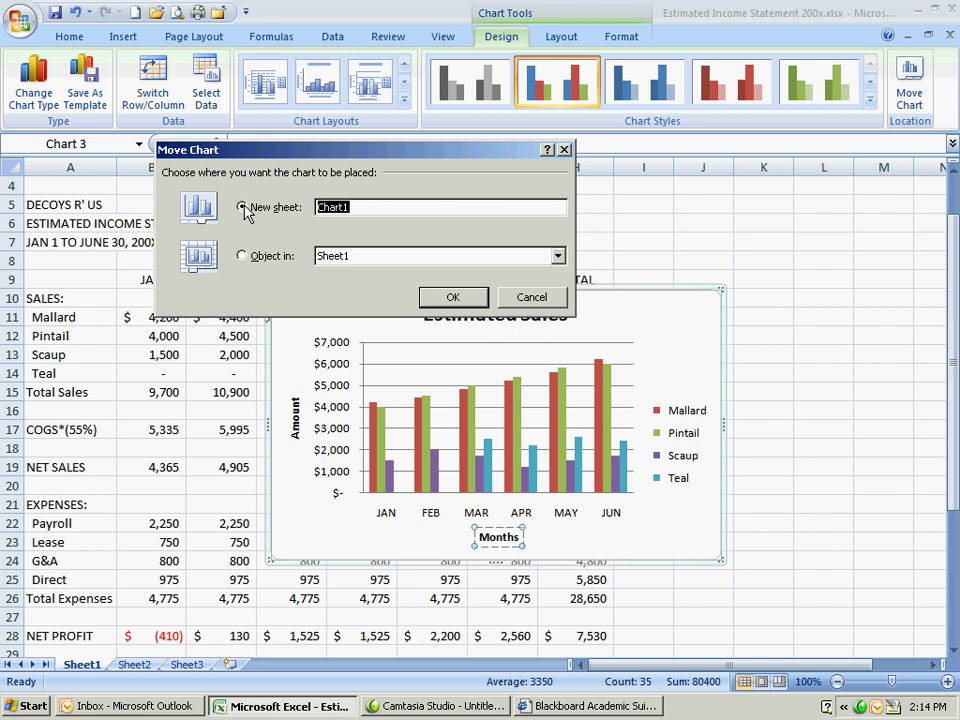
{"action": "type", "text": "Column Estimated "}
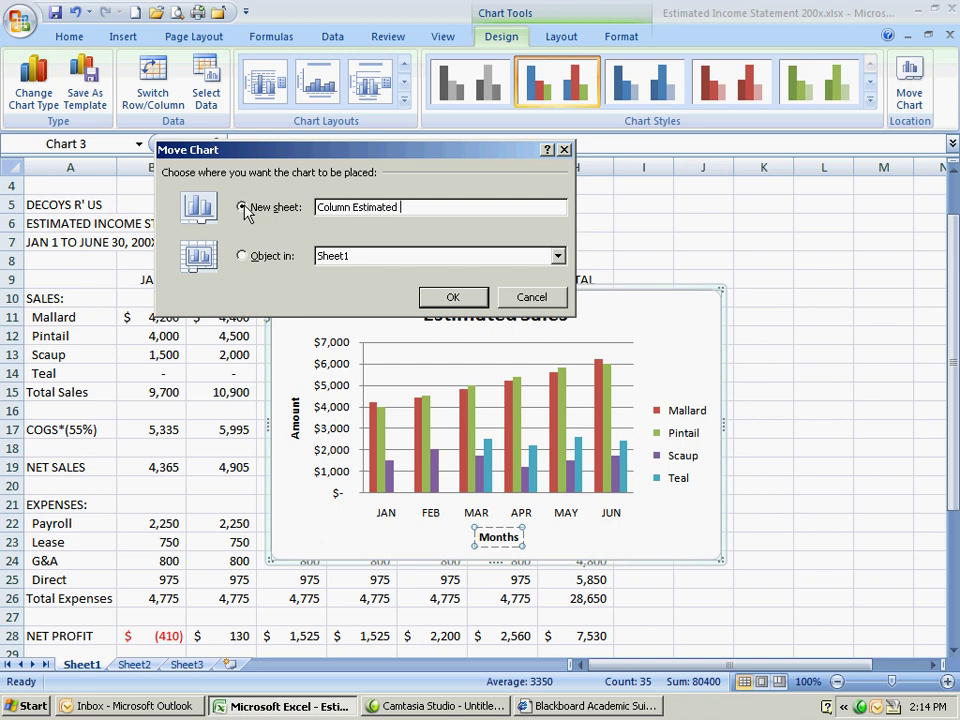
{"action": "type", "text": "Sales"}
{"action": "left_click", "coordinate": [447, 302]}
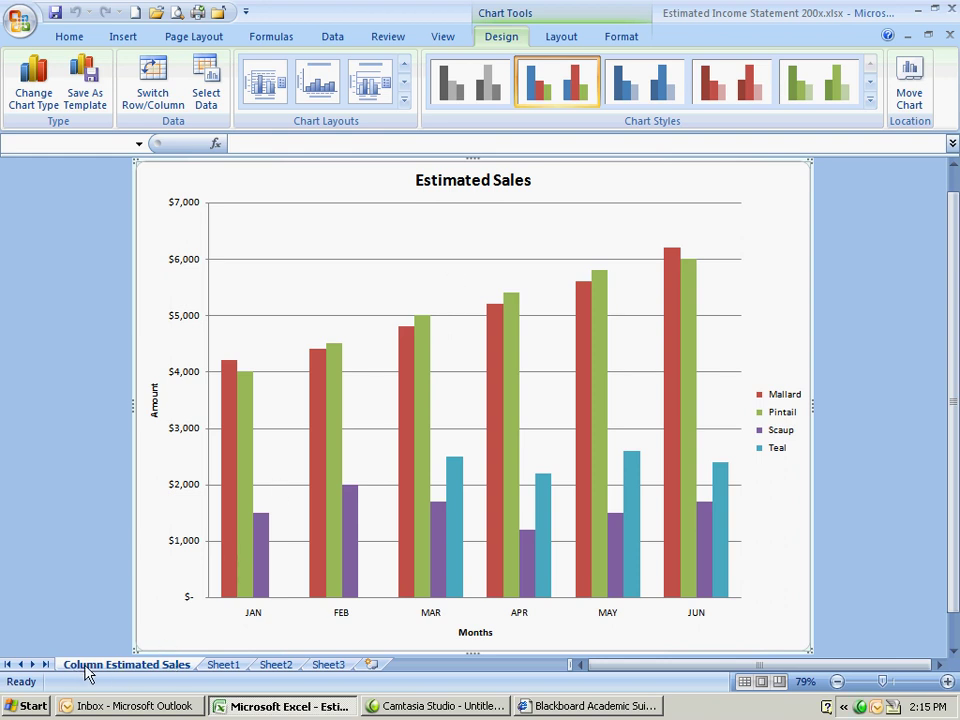
- Return to Sheet1 and insert a basic 2-D pie chart from the January expenses in A22:B25
{"action": "left_click", "coordinate": [222, 665]}
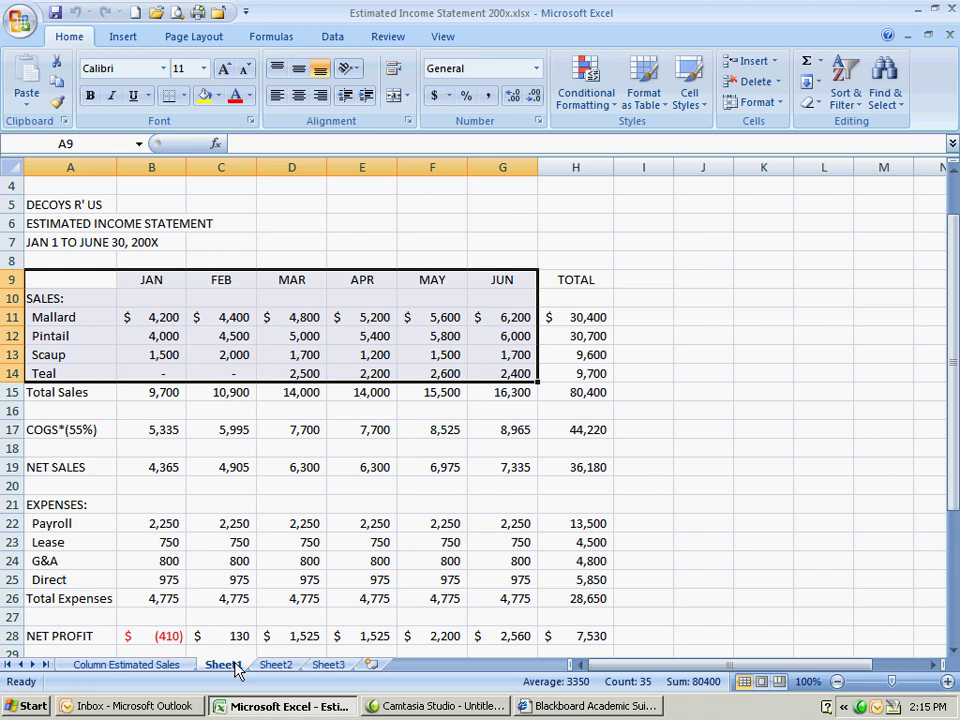
{"action": "left_click", "coordinate": [165, 665]}
{"action": "left_click", "coordinate": [218, 665]}
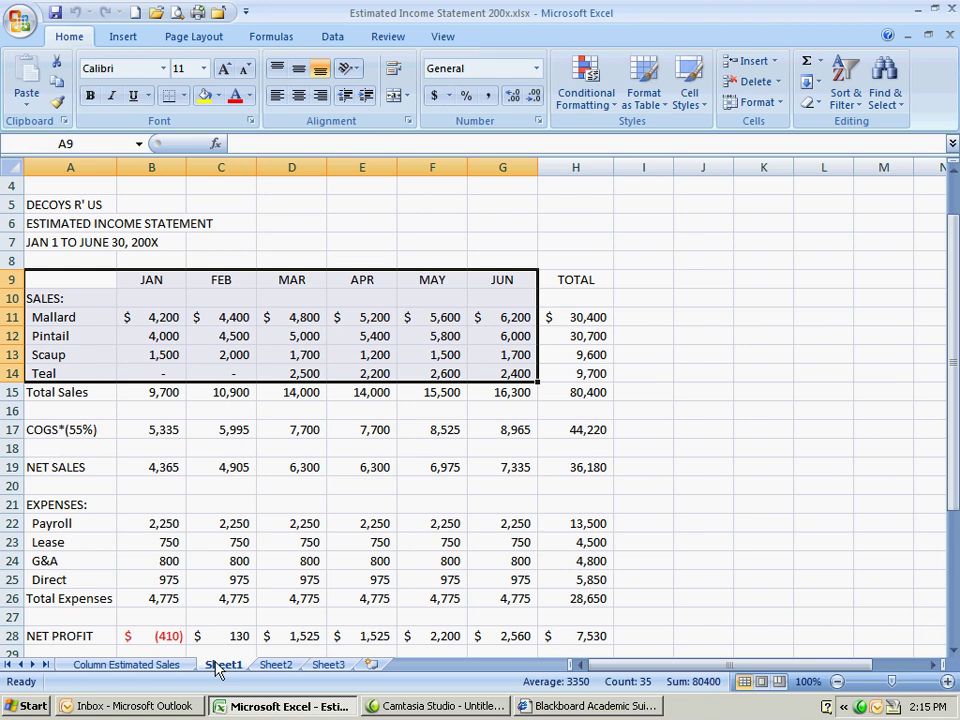
{"action": "left_click", "coordinate": [100, 524]}
{"action": "left_click_drag", "start_coordinate": [90, 524], "coordinate": [145, 579]}
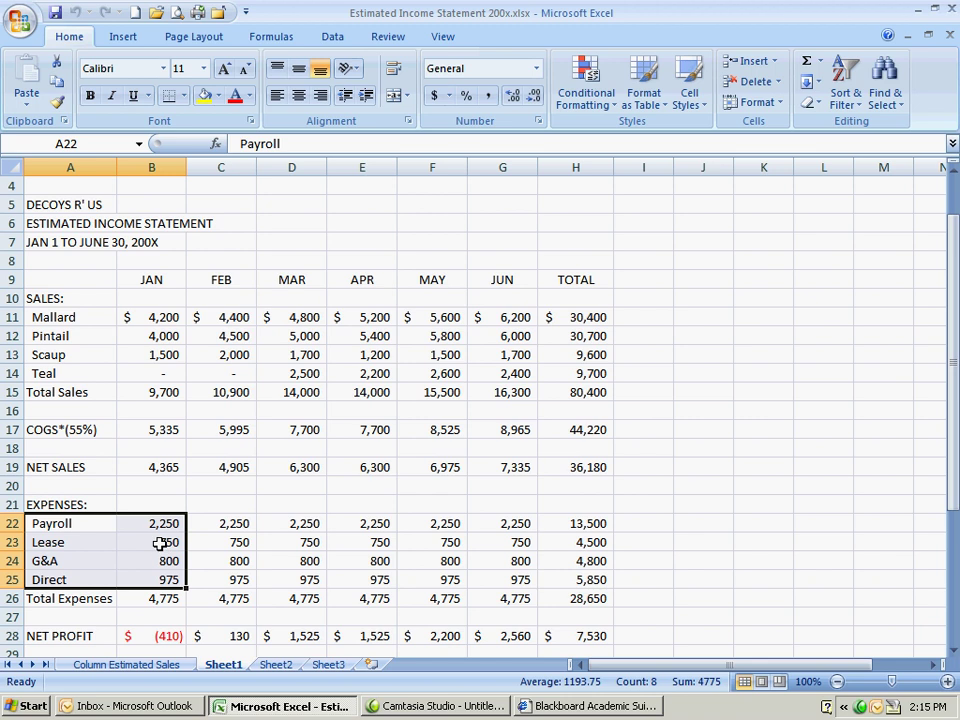
{"action": "left_click", "coordinate": [122, 40]}
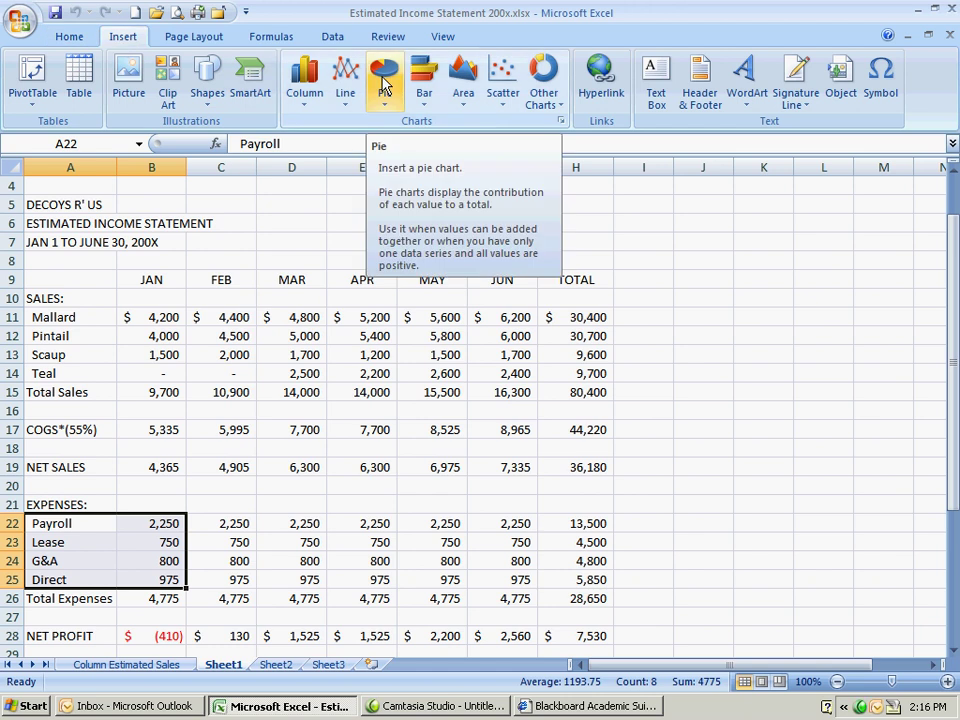
{"action": "left_click", "coordinate": [385, 88]}
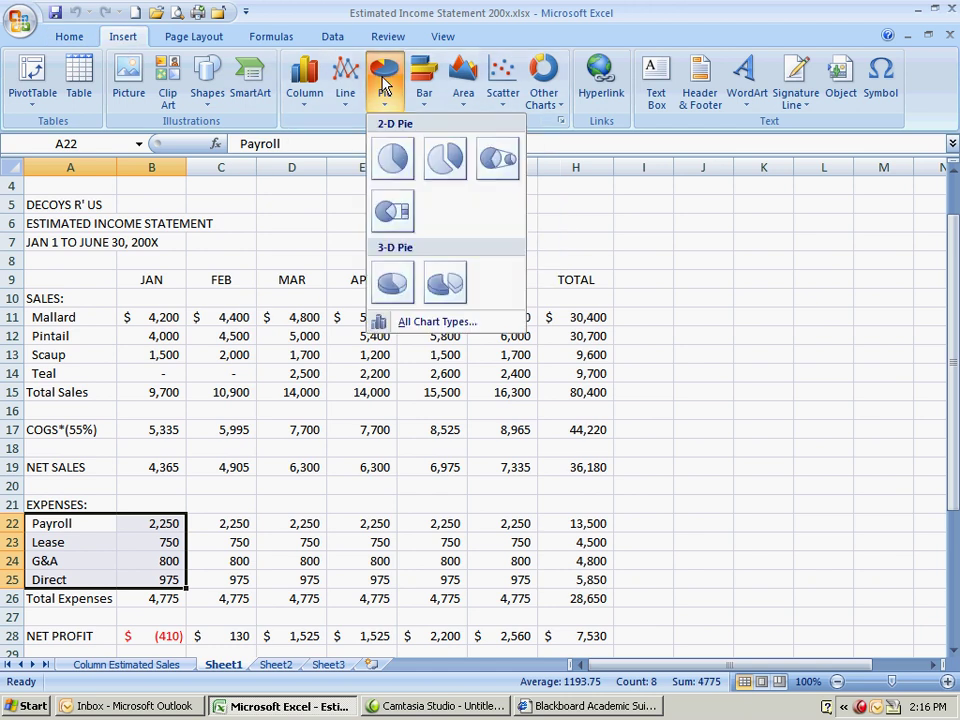
{"action": "left_click", "coordinate": [393, 172]}
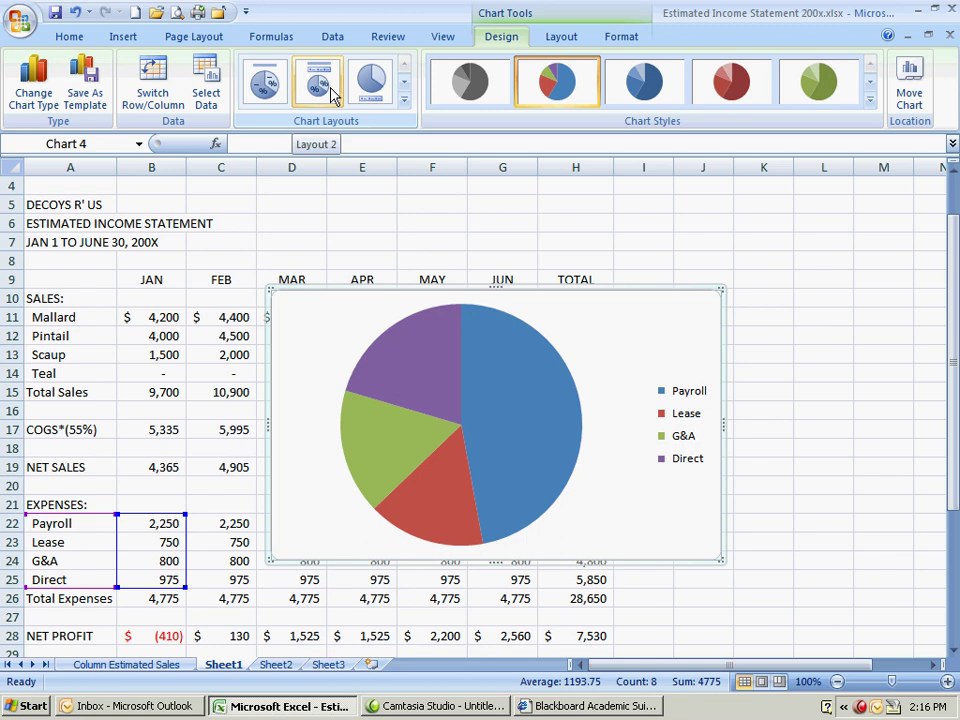
- Try chart Layouts 1, 2 and 3 on the pie chart, then settle on Layout 1 with a title and name-and-percentage labels
{"action": "left_click", "coordinate": [266, 92]}
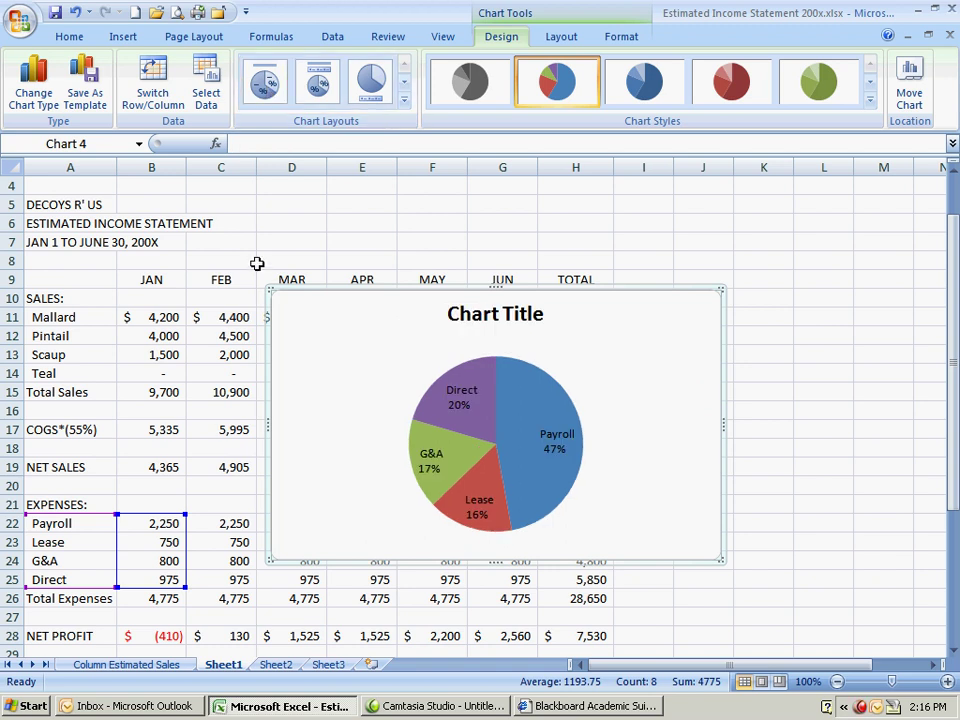
{"action": "left_click", "coordinate": [316, 88]}
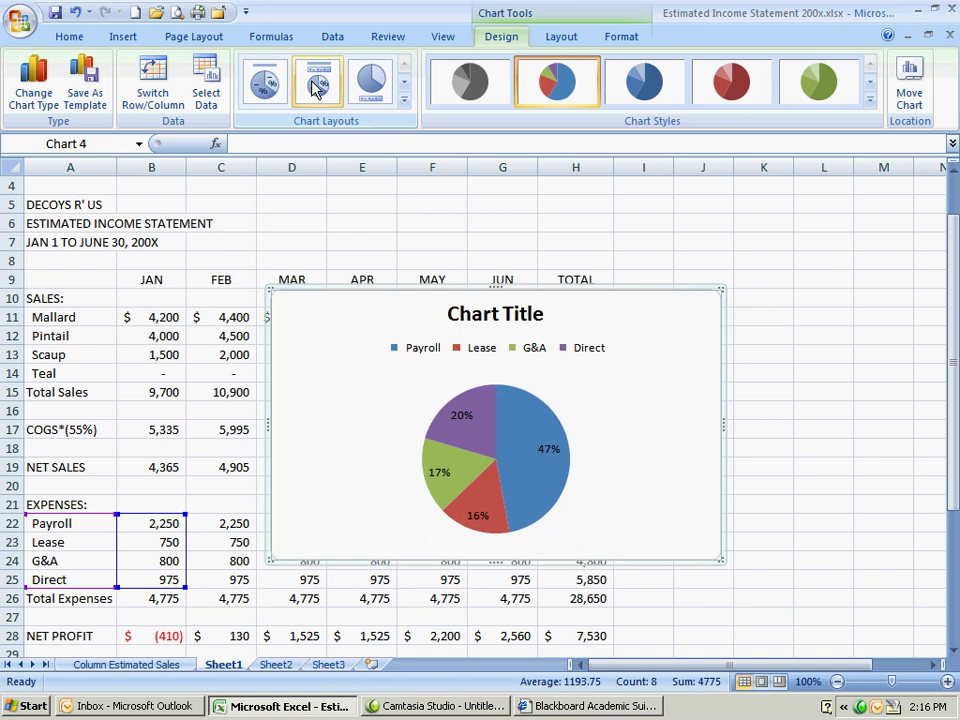
{"action": "left_click", "coordinate": [369, 82]}
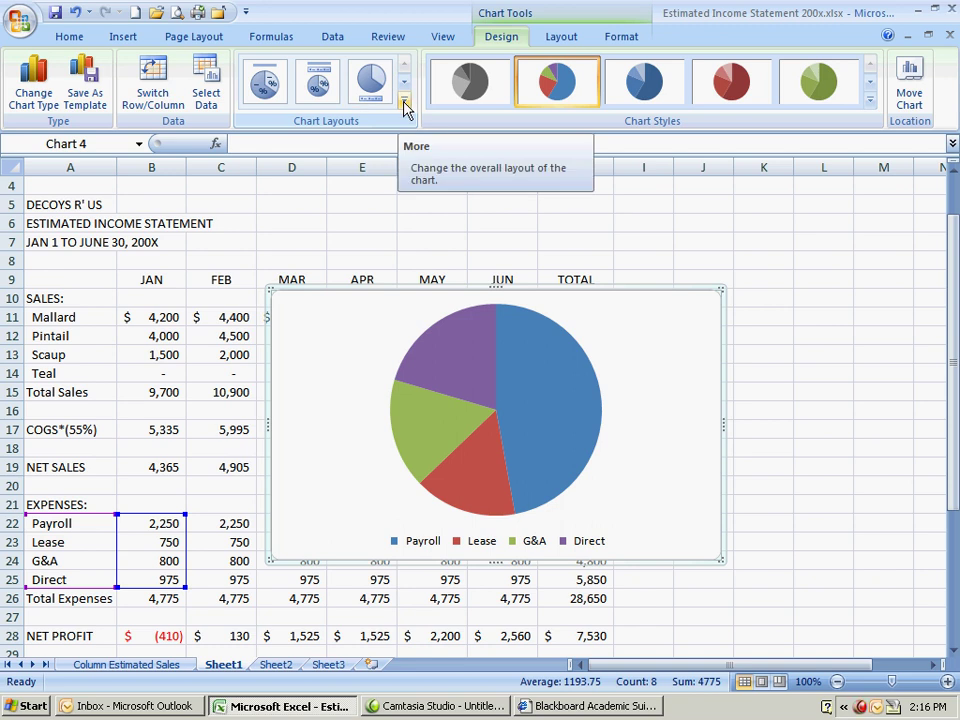
{"action": "left_click", "coordinate": [405, 104]}
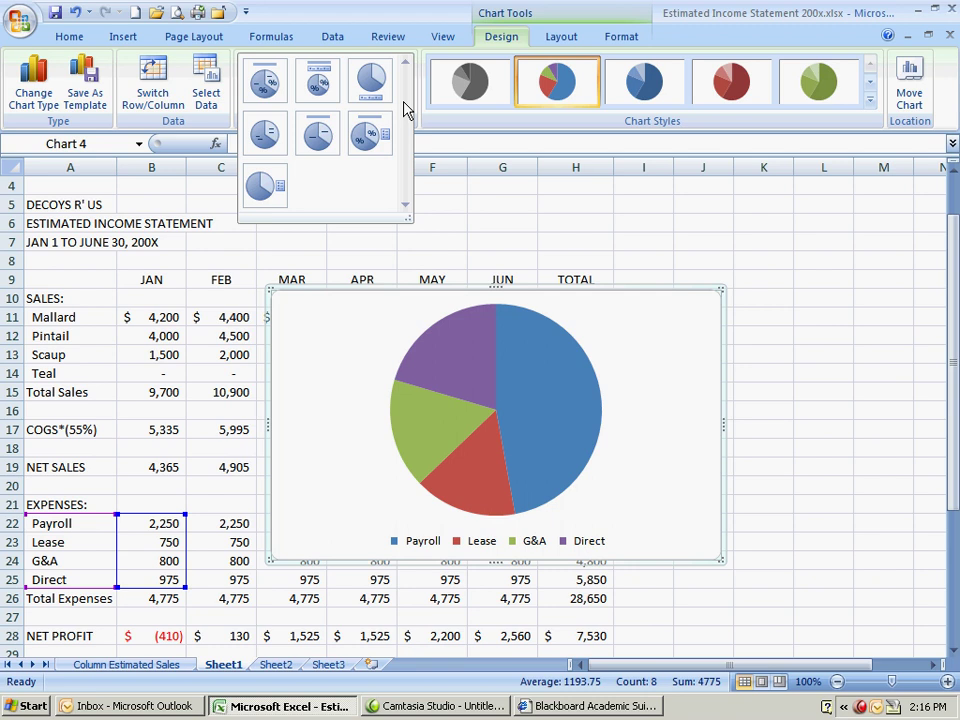
{"action": "left_click", "coordinate": [268, 80]}
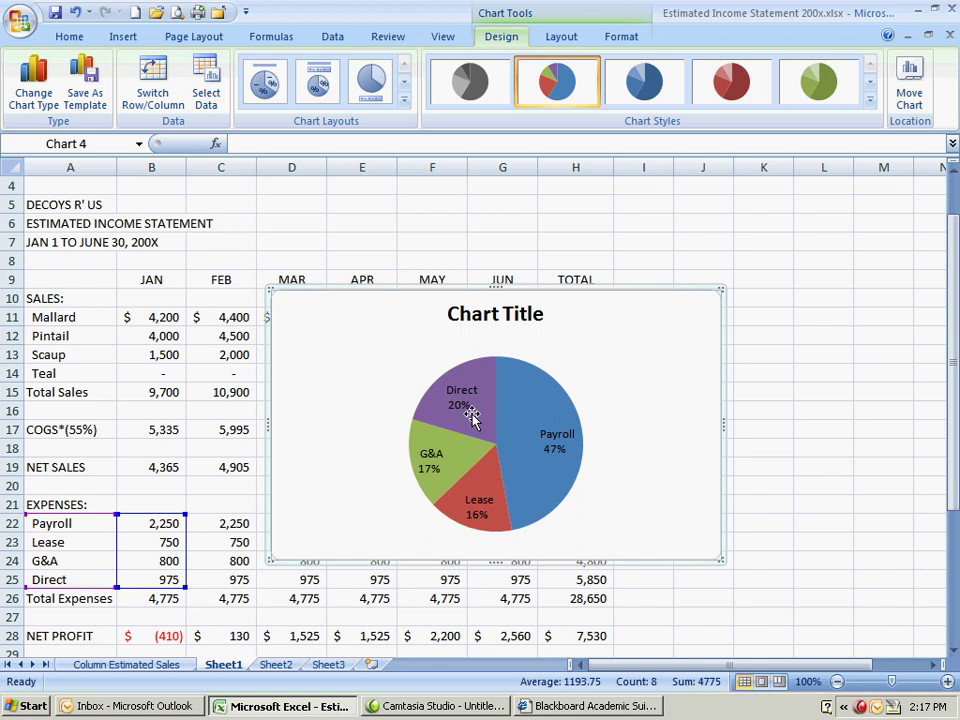
- Set the pie chart's title to "January Expenses"
{"action": "left_click", "coordinate": [453, 315]}
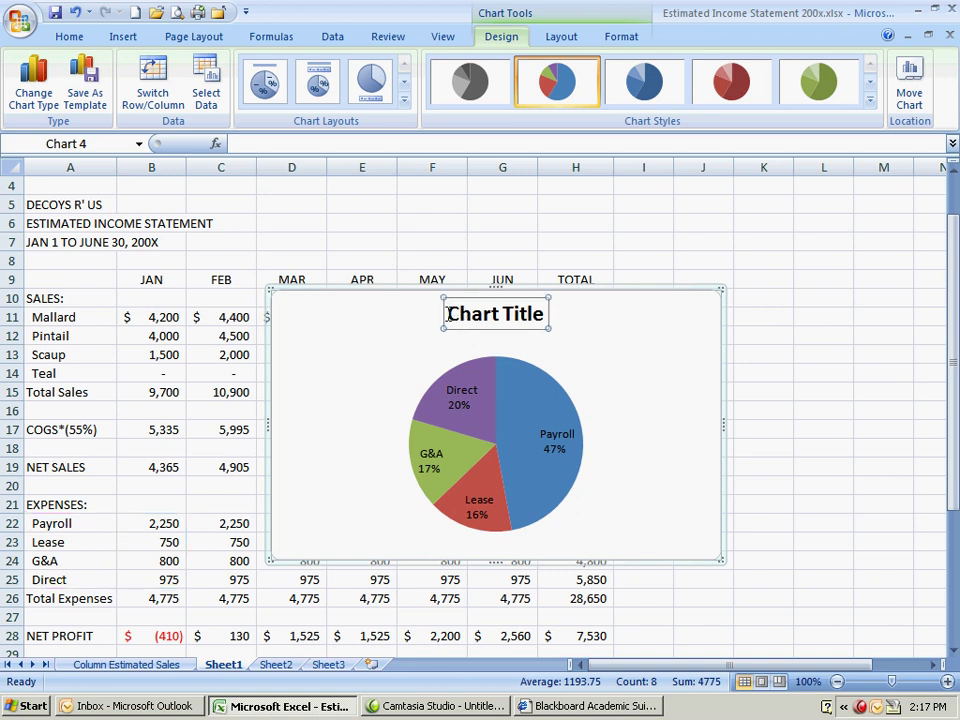
{"action": "left_click_drag", "start_coordinate": [448, 314], "coordinate": [533, 318]}
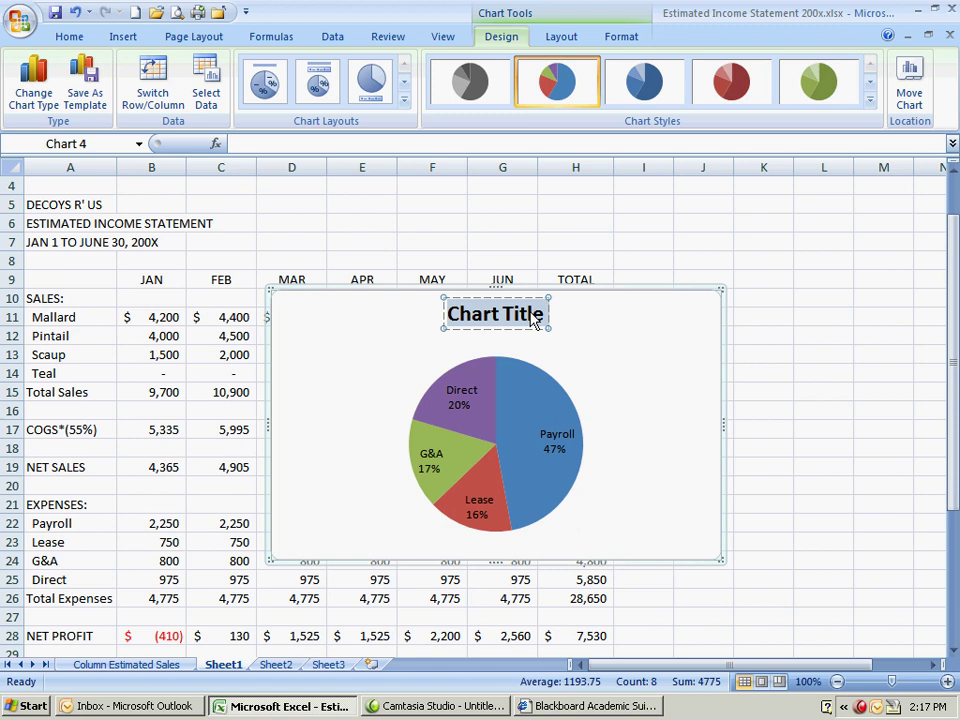
{"action": "type", "text": "Janua"}
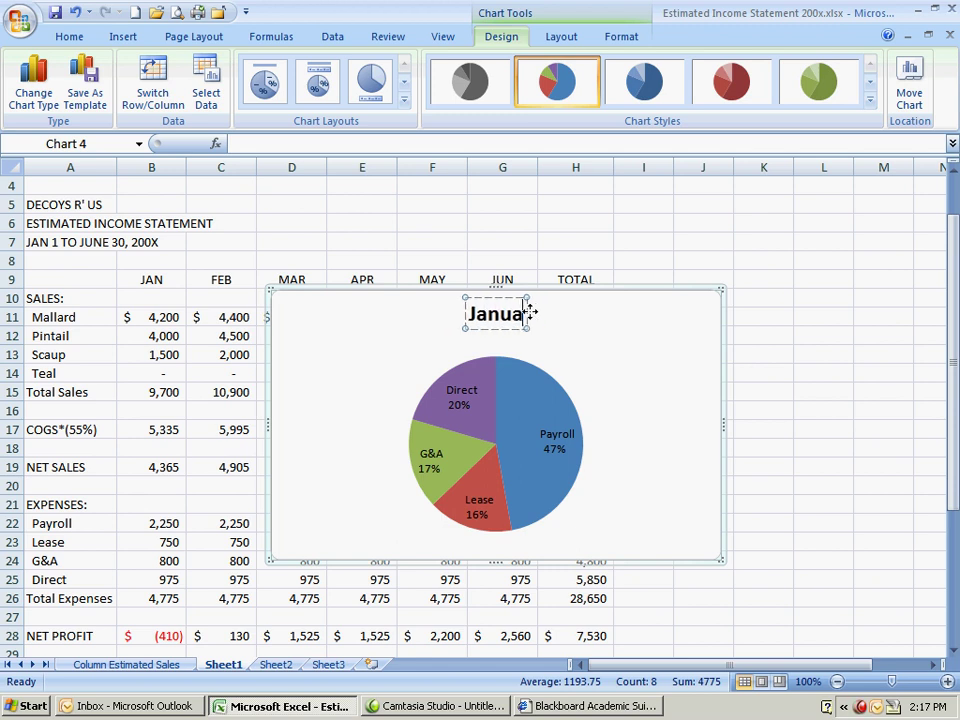
{"action": "type", "text": "ry Expenses"}
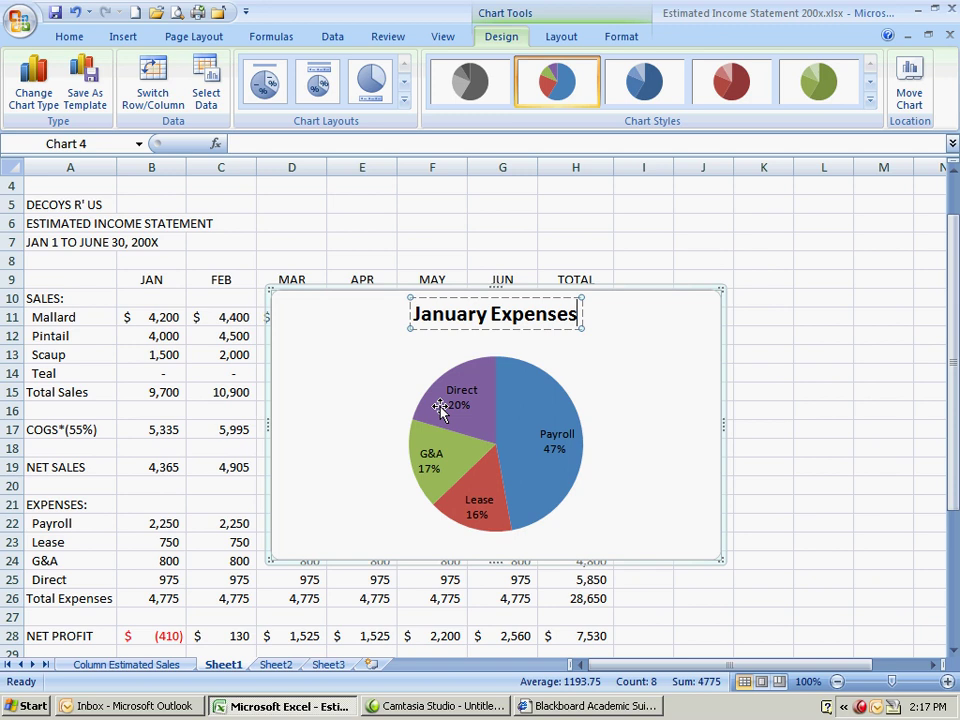
- Select only the Direct slice and pull it outward, away from the rest of the January expenses pie
{"action": "left_click", "coordinate": [440, 407]}
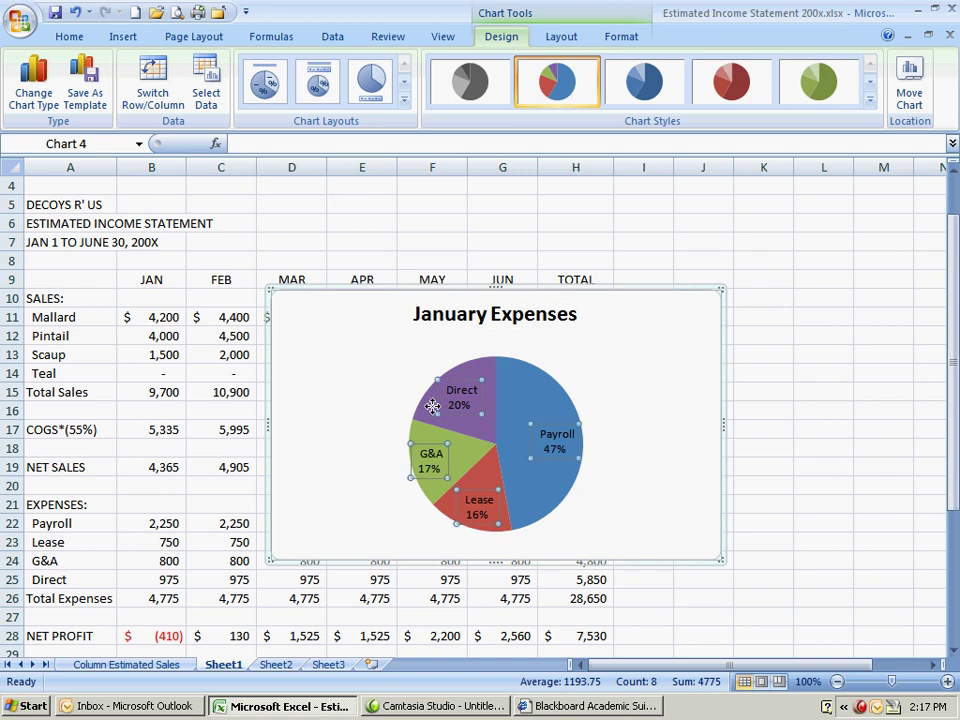
{"action": "left_click", "coordinate": [434, 405]}
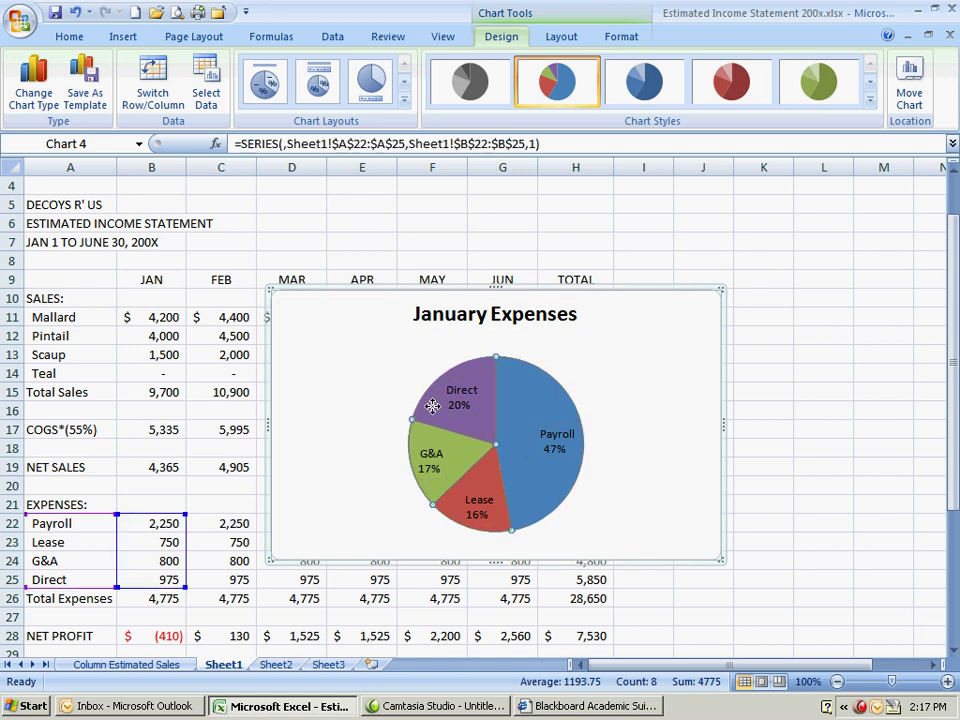
{"action": "left_click", "coordinate": [439, 400]}
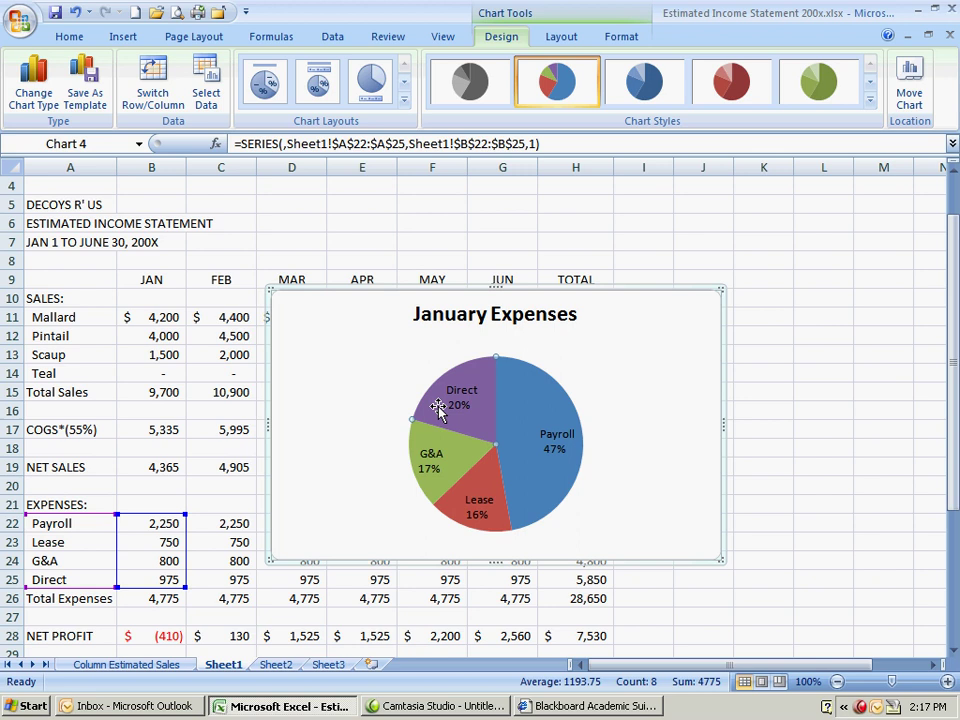
{"action": "left_click", "coordinate": [438, 407]}
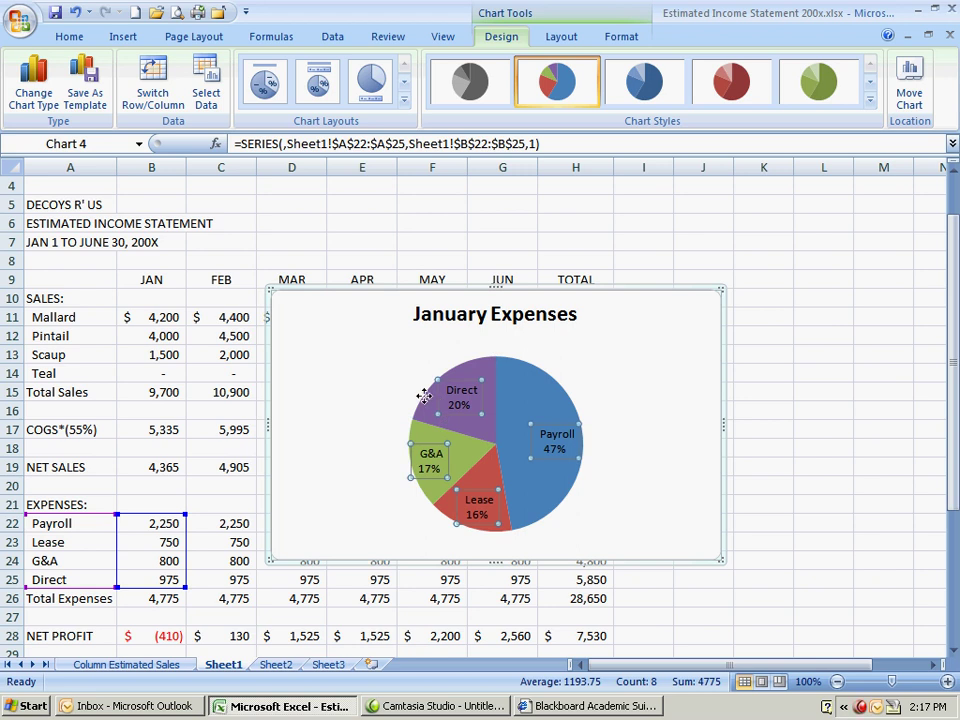
{"action": "left_click", "coordinate": [427, 414]}
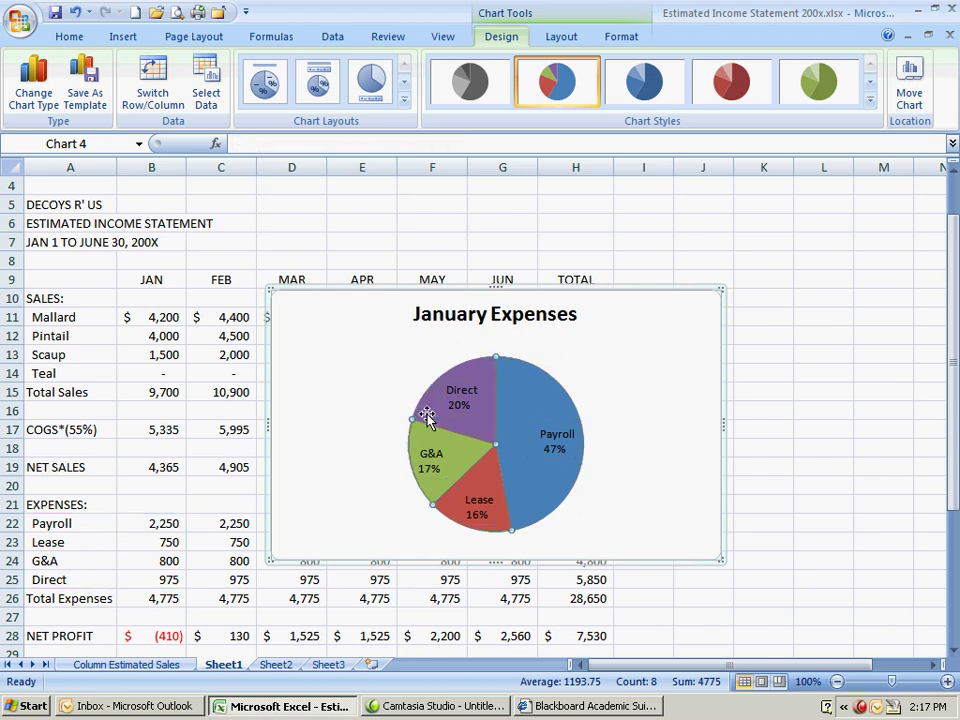
{"action": "left_click", "coordinate": [427, 416]}
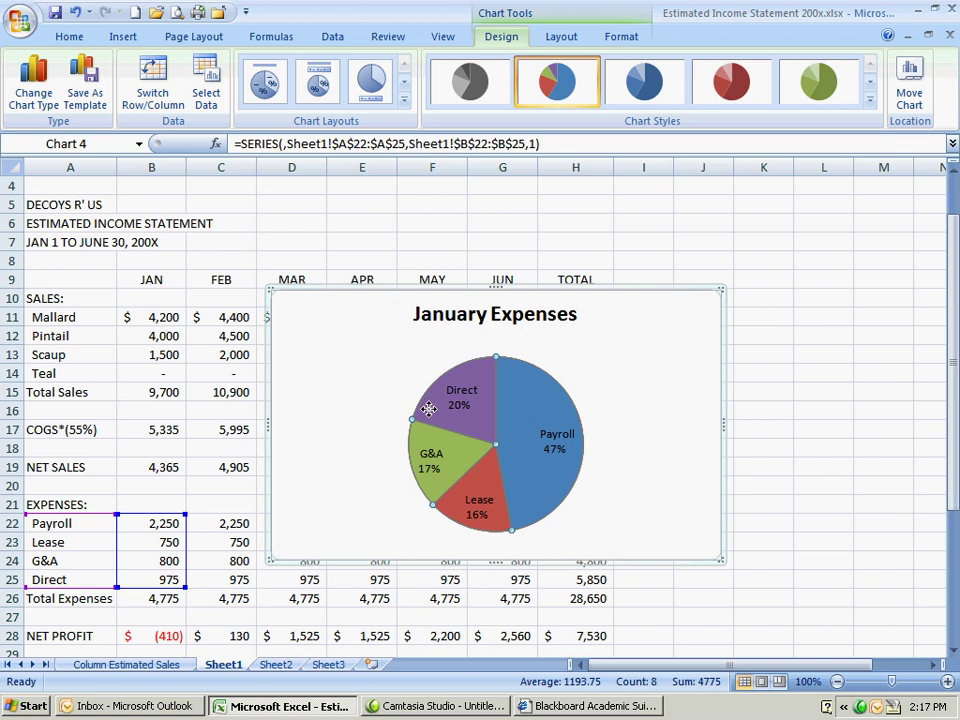
{"action": "left_click", "coordinate": [429, 413]}
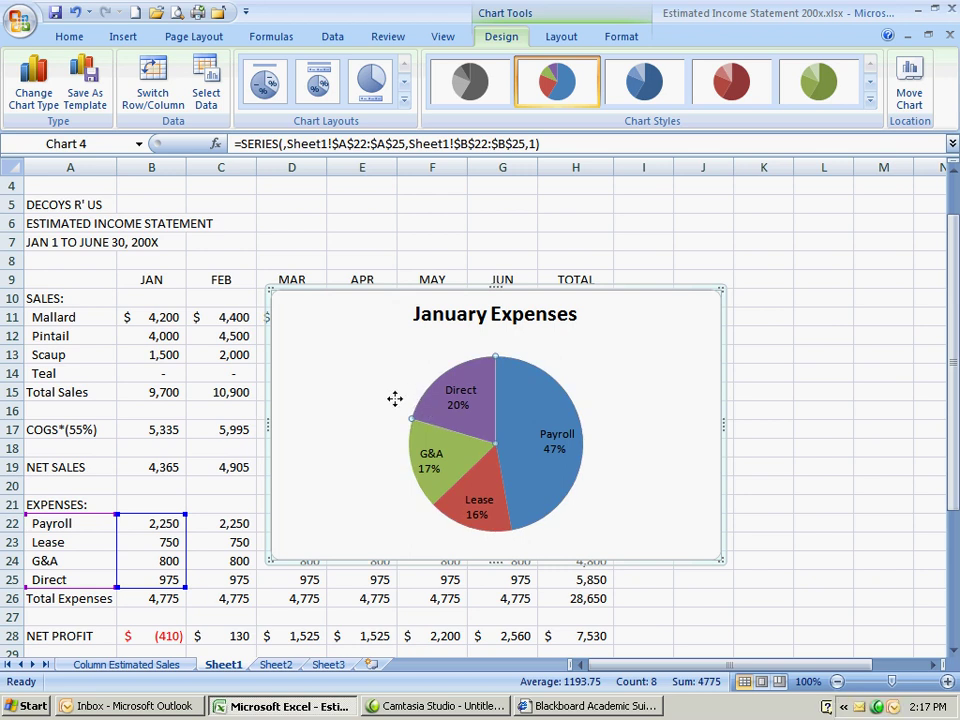
{"action": "left_click_drag", "start_coordinate": [394, 399], "coordinate": [382, 397]}
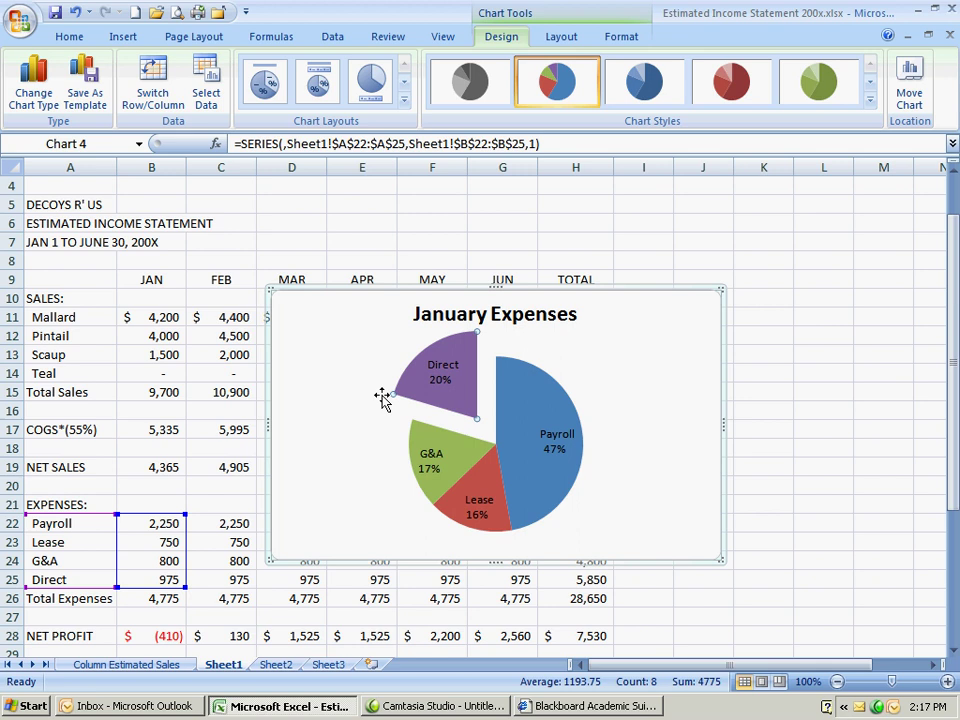
- Move the pie chart to a new sheet named "January Expenses"
{"action": "left_click", "coordinate": [912, 80]}
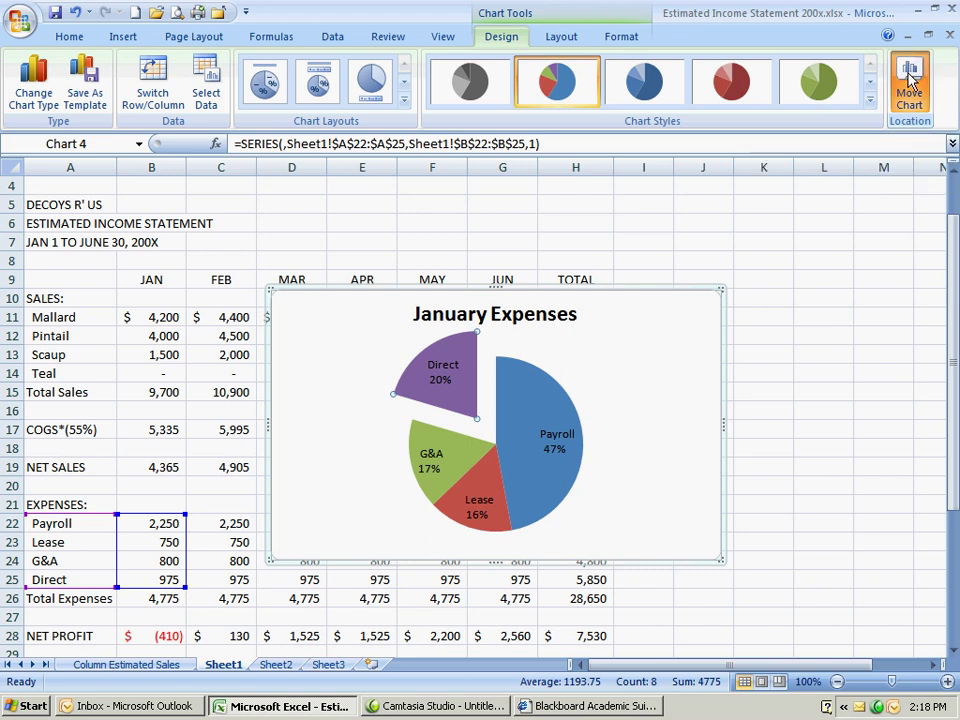
{"action": "left_click", "coordinate": [242, 207]}
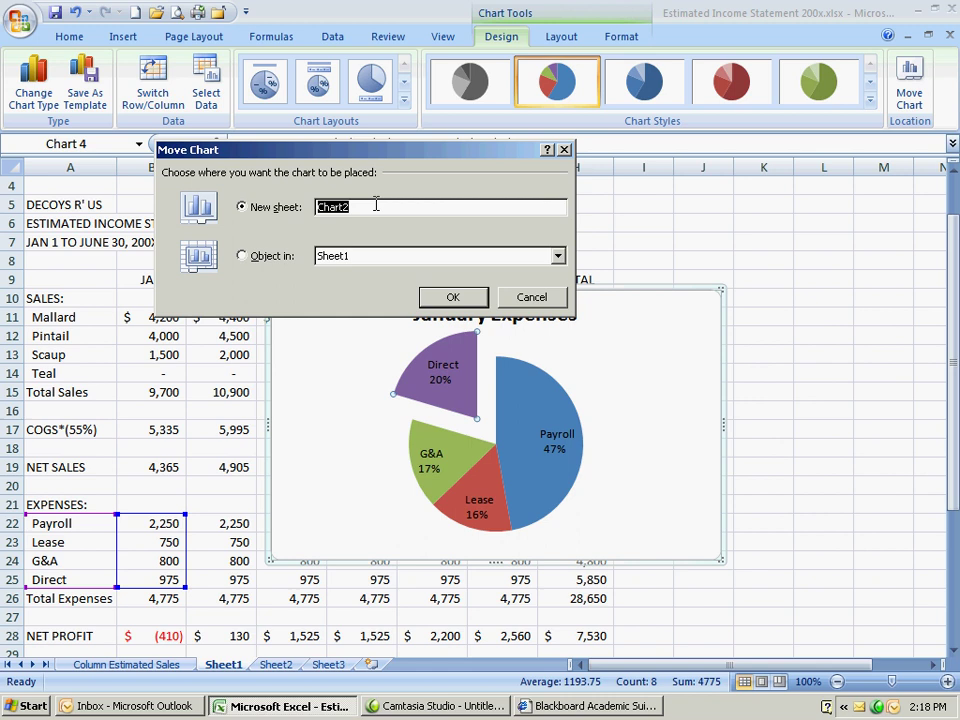
{"action": "type", "text": "January Expenses"}
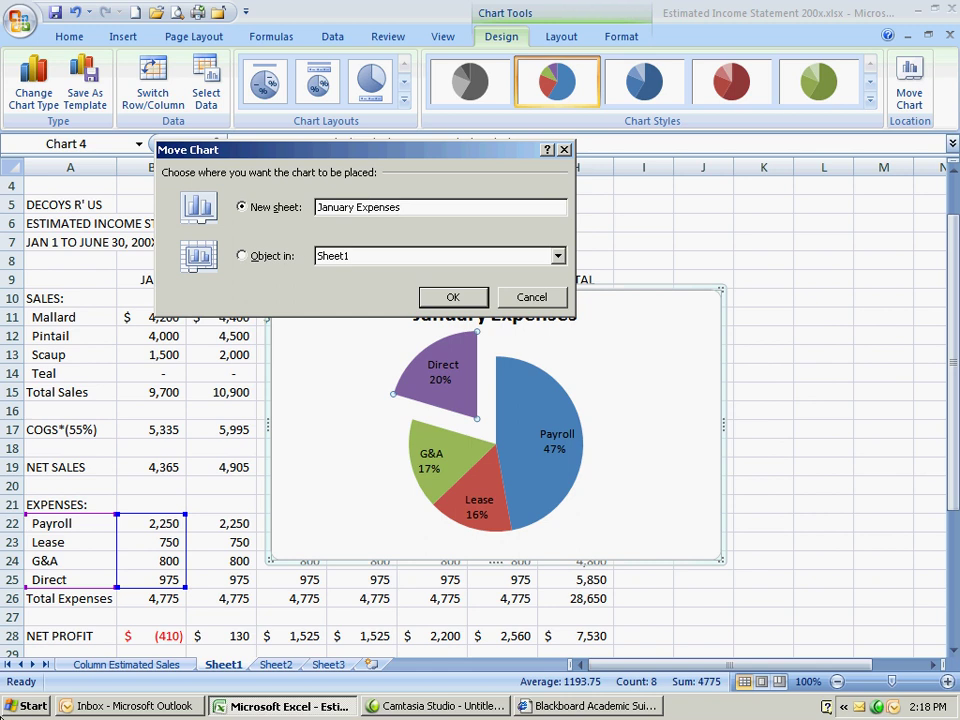
{"action": "left_click", "coordinate": [446, 298]}
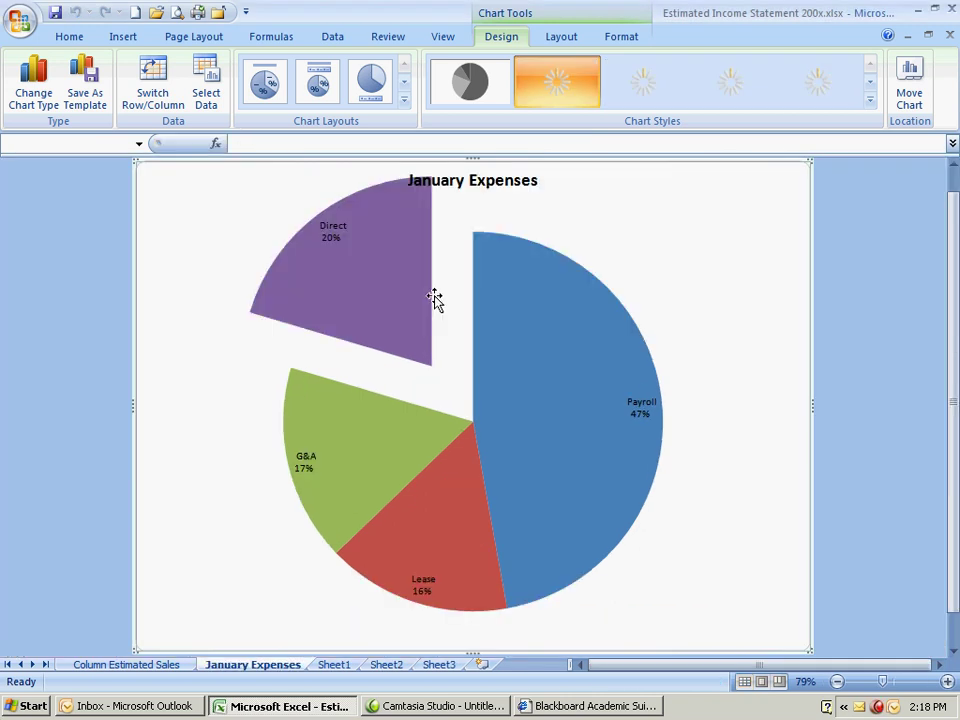
- Bring the separated Direct slice back against the rest of the pie on the January Expenses sheet
{"action": "left_click", "coordinate": [363, 313]}
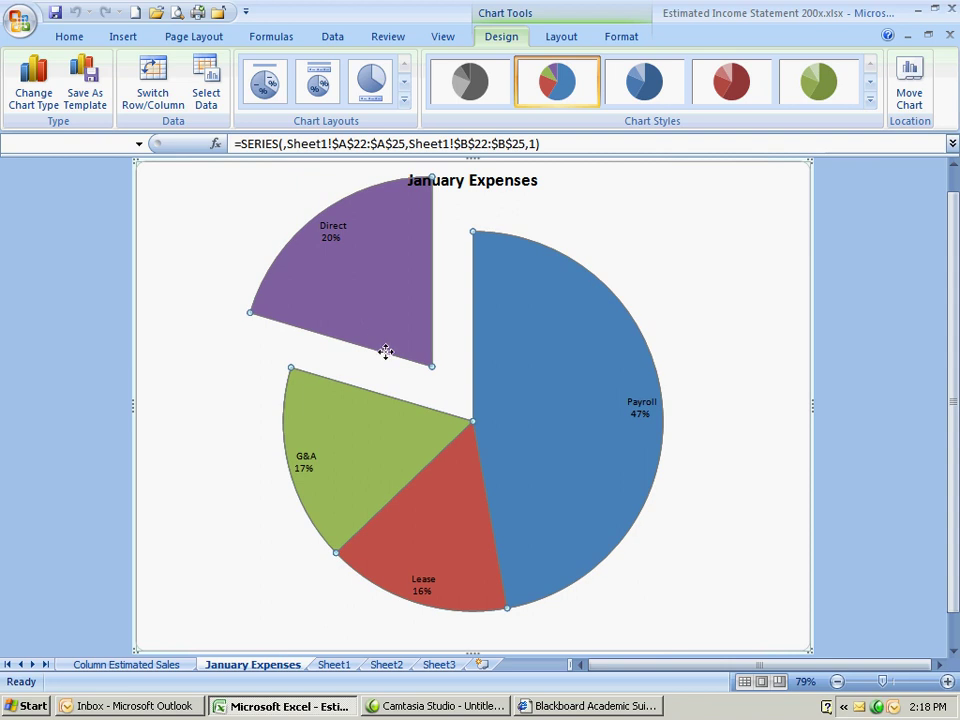
{"action": "key", "text": "Escape"}
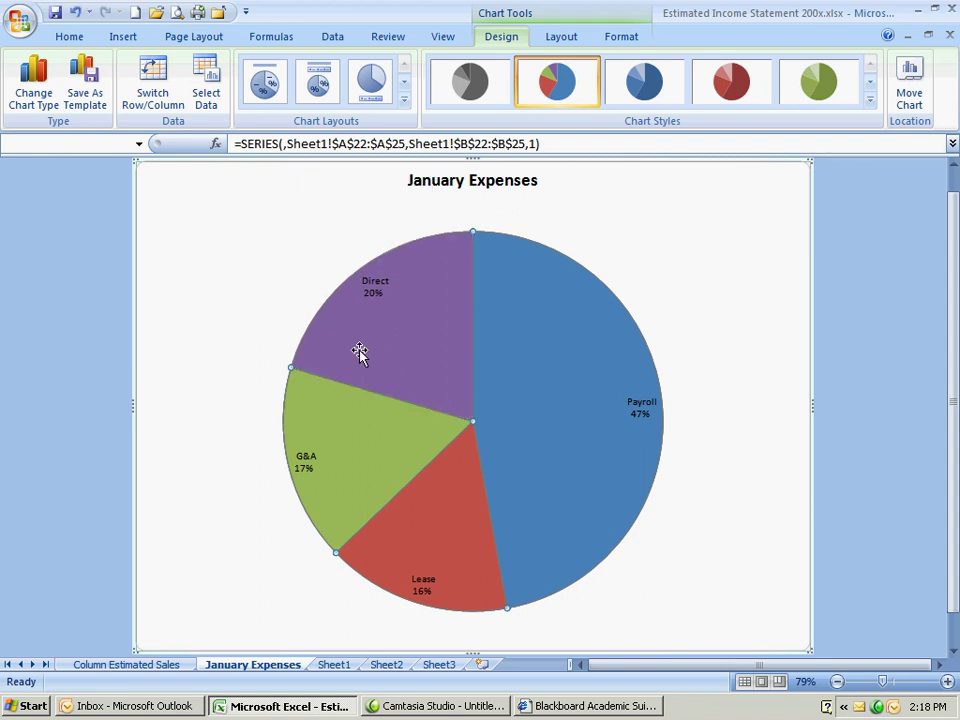